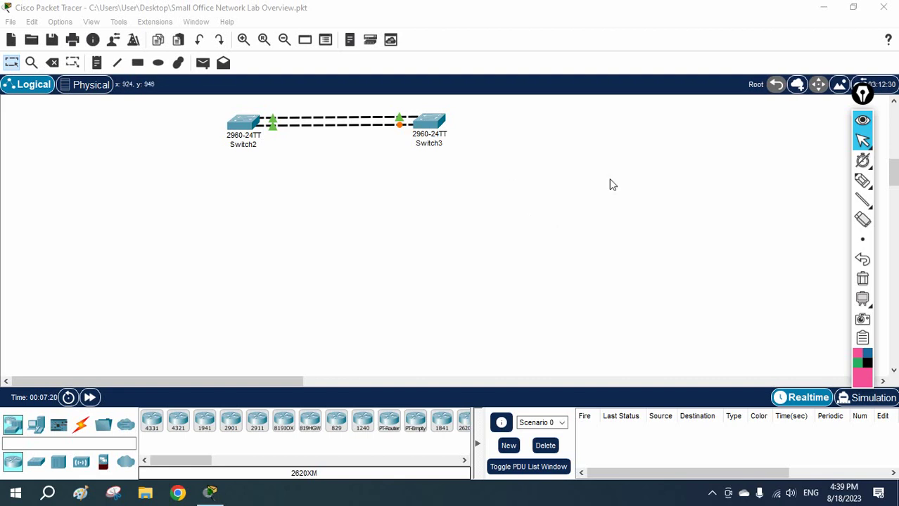
# Annotate the topology by marking the Switch3 link and its blocked port, and writing an underlined 'RSTP'.
pyautogui.click(870, 181)
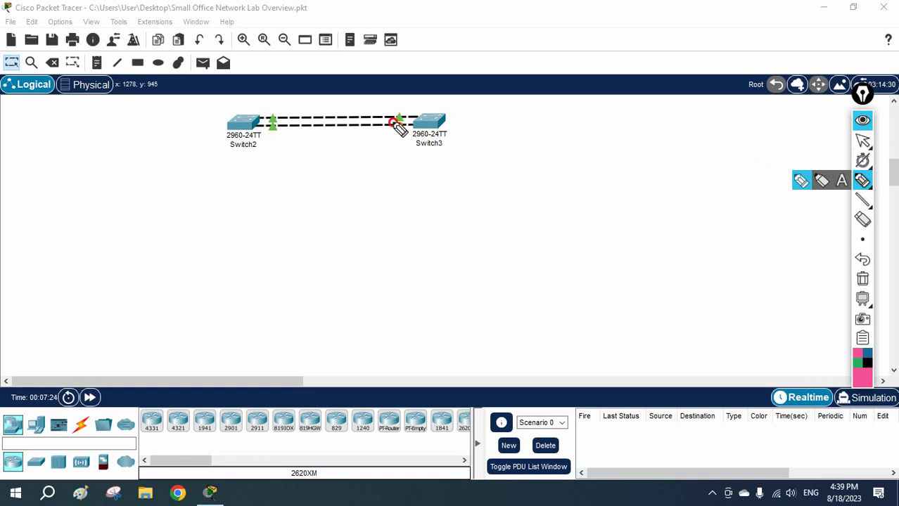
pyautogui.moveTo(393, 121); pyautogui.dragTo(403, 132)
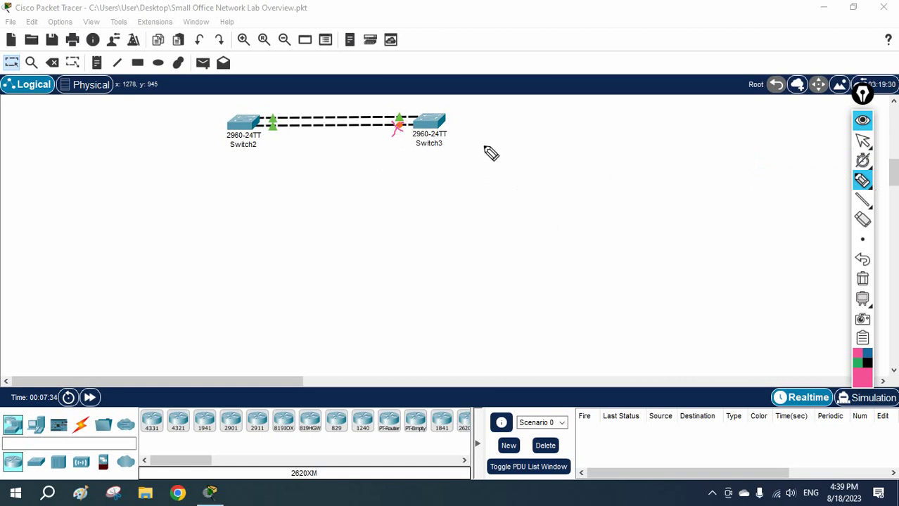
pyautogui.moveTo(481, 149)
pyautogui.mouseDown()
pyautogui.moveTo(505, 146)
pyautogui.moveTo(501, 159)
pyautogui.moveTo(512, 145)
pyautogui.moveTo(541, 149)
pyautogui.mouseUp()
pyautogui.moveTo(482, 183); pyautogui.dragTo(526, 172)
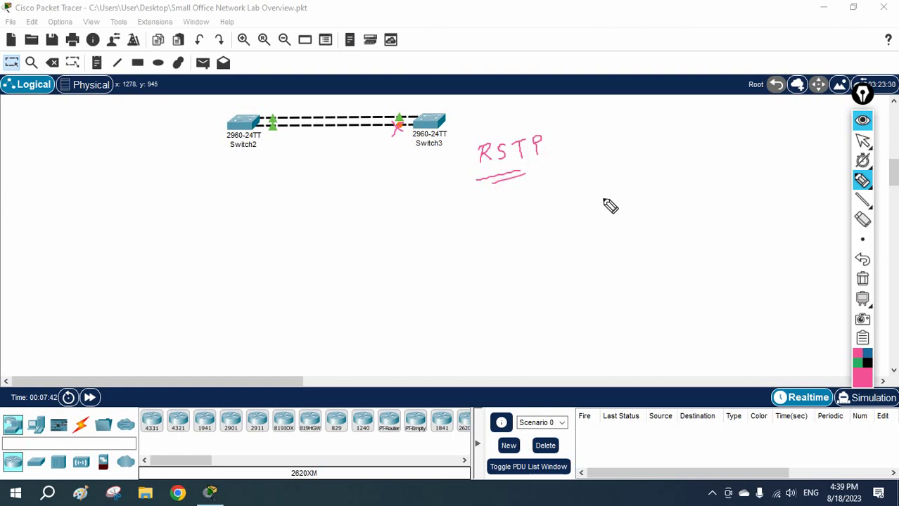
pyautogui.moveTo(475, 178)
pyautogui.mouseDown()
pyautogui.moveTo(519, 176)
pyautogui.moveTo(501, 184)
pyautogui.mouseUp()
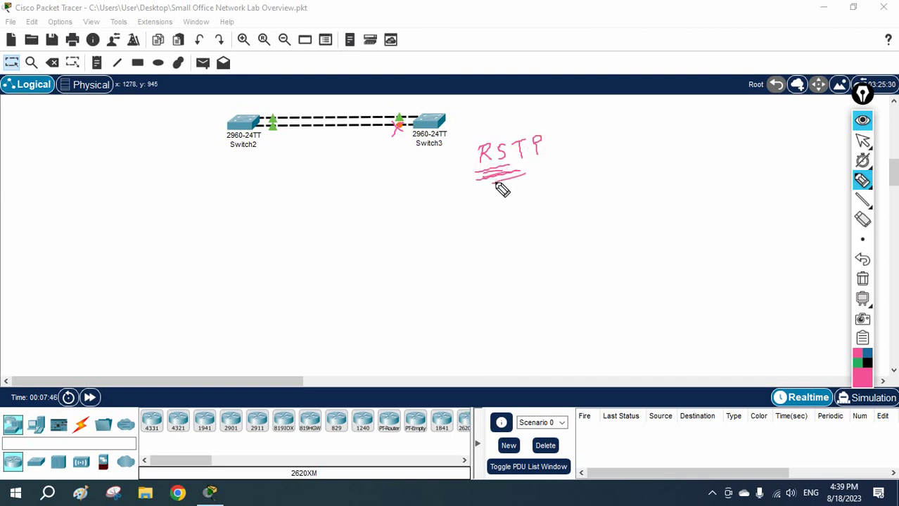
# Erase all drawn annotations and switch to the Delete tool.
pyautogui.click(863, 282)
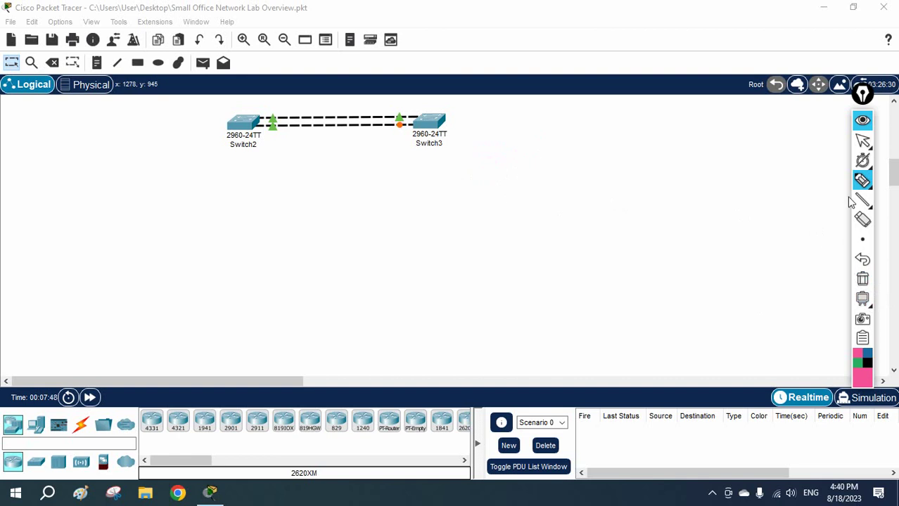
pyautogui.click(863, 141)
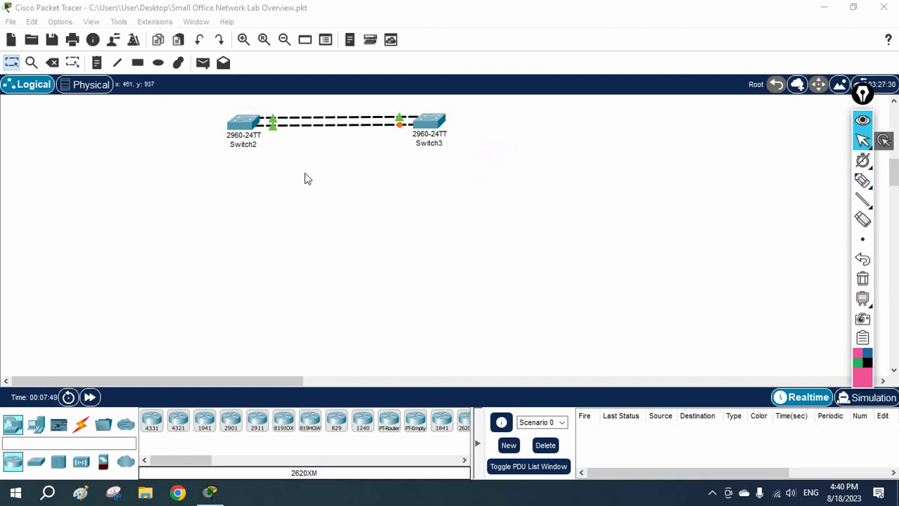
pyautogui.click(52, 63)
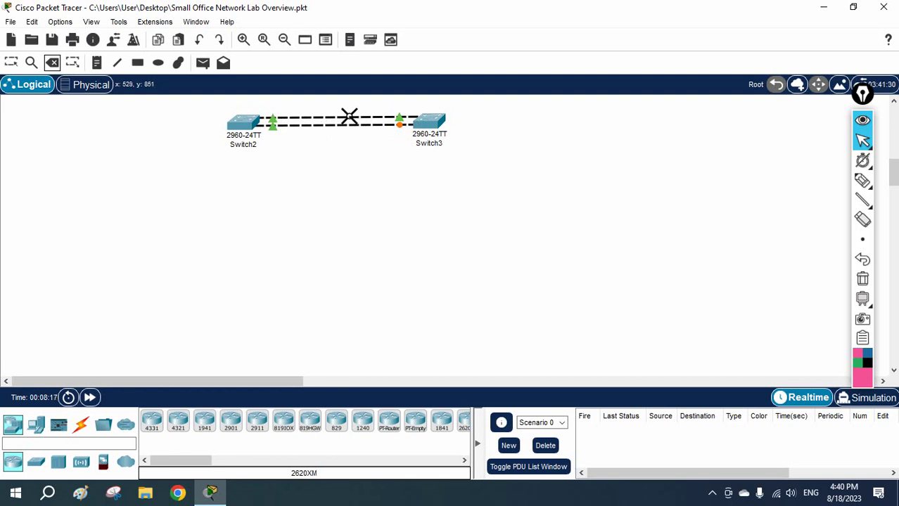
# Delete the upper Switch2–Switch3 link, then note '30-50 Sel' and circle Switch3's port with '20 Sel'.
pyautogui.click(349, 116)
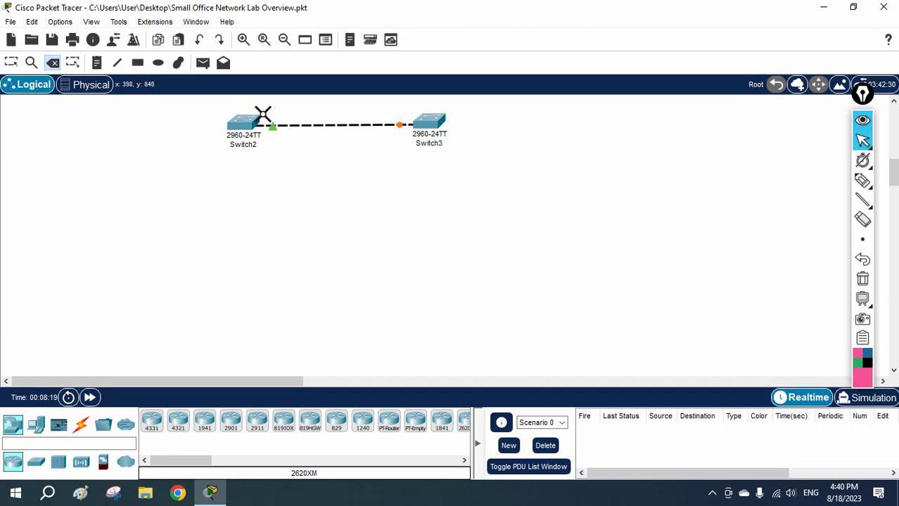
pyautogui.click(11, 63)
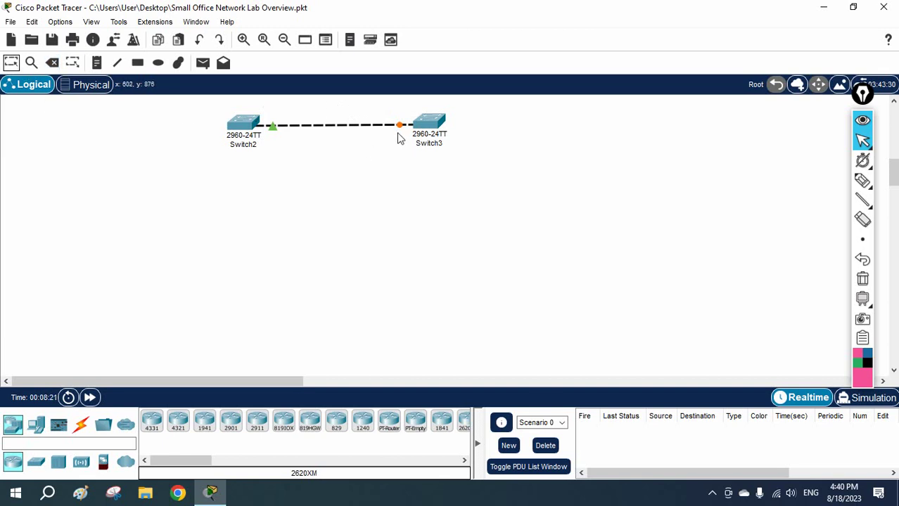
pyautogui.click(863, 181)
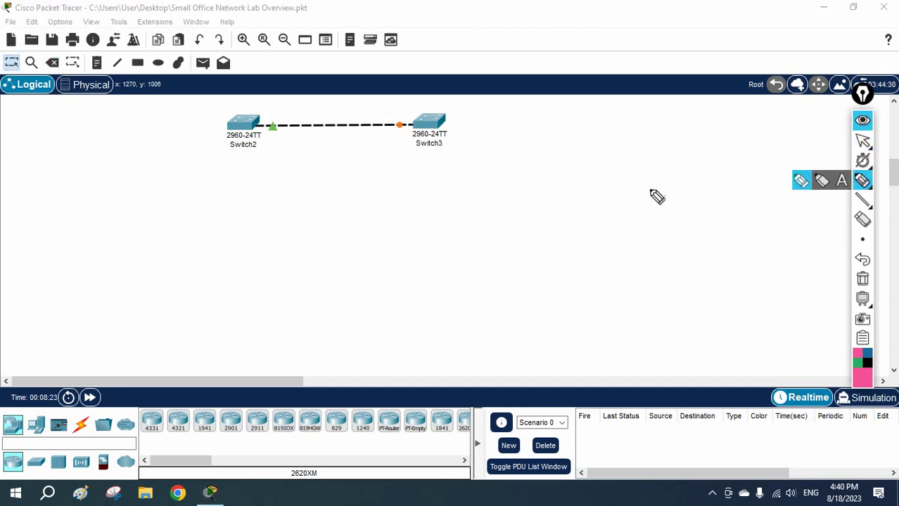
pyautogui.moveTo(588, 180)
pyautogui.mouseDown()
pyautogui.moveTo(647, 171)
pyautogui.moveTo(647, 184)
pyautogui.moveTo(662, 169)
pyautogui.moveTo(668, 181)
pyautogui.moveTo(765, 177)
pyautogui.mouseUp()
pyautogui.moveTo(642, 202); pyautogui.dragTo(665, 206)
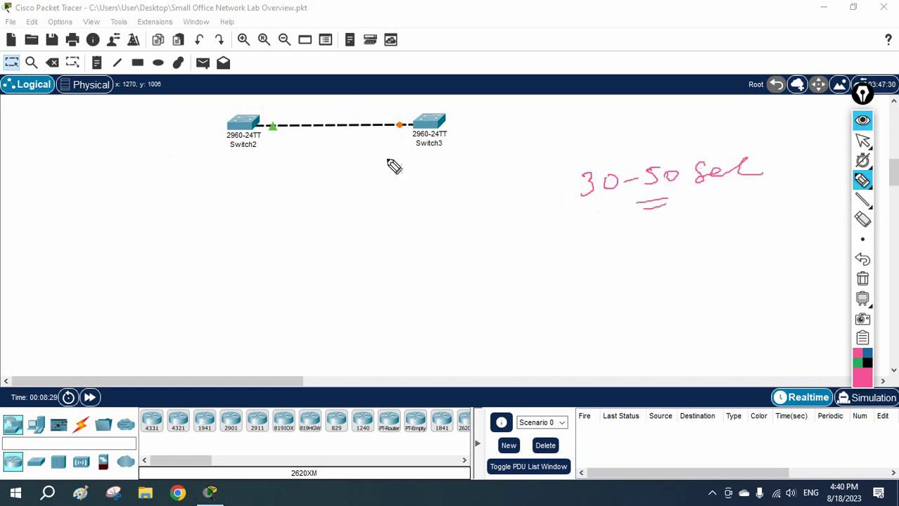
pyautogui.moveTo(398, 112)
pyautogui.mouseDown()
pyautogui.moveTo(417, 128)
pyautogui.moveTo(406, 172)
pyautogui.moveTo(462, 180)
pyautogui.moveTo(459, 202)
pyautogui.moveTo(562, 184)
pyautogui.mouseUp()
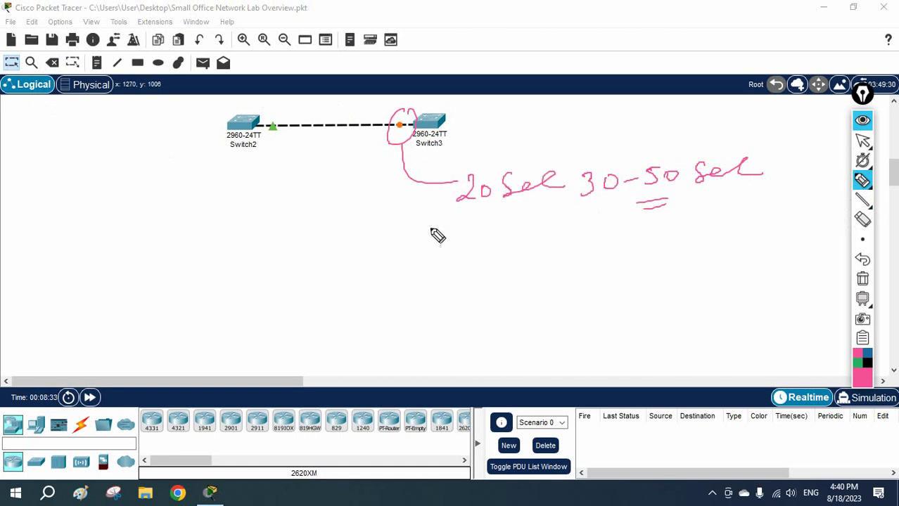
# Write the '15-15' and underlined '50 Sel' timing notes, then erase all annotations.
pyautogui.moveTo(451, 231); pyautogui.dragTo(452, 256)
pyautogui.moveTo(486, 227)
pyautogui.mouseDown()
pyautogui.moveTo(462, 253)
pyautogui.moveTo(457, 299)
pyautogui.mouseUp()
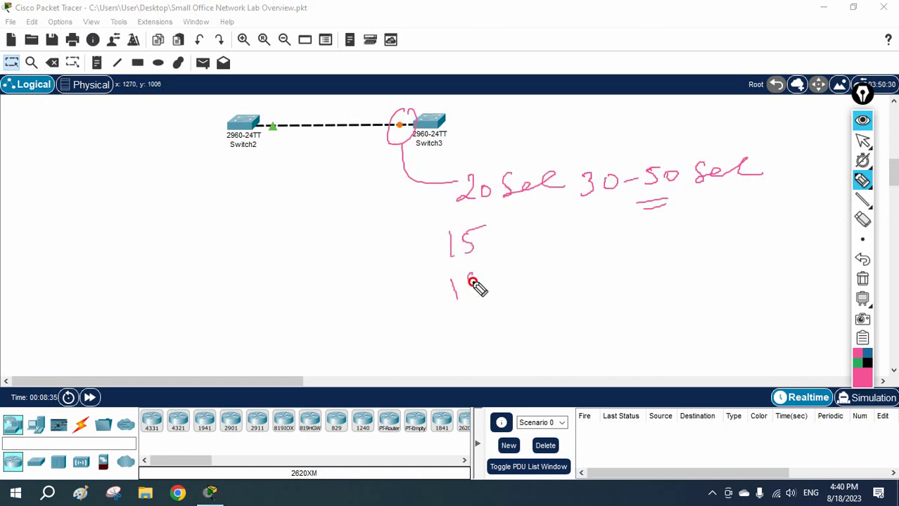
pyautogui.moveTo(486, 262); pyautogui.dragTo(466, 289)
pyautogui.moveTo(489, 241); pyautogui.dragTo(526, 226)
pyautogui.moveTo(492, 276); pyautogui.dragTo(522, 258)
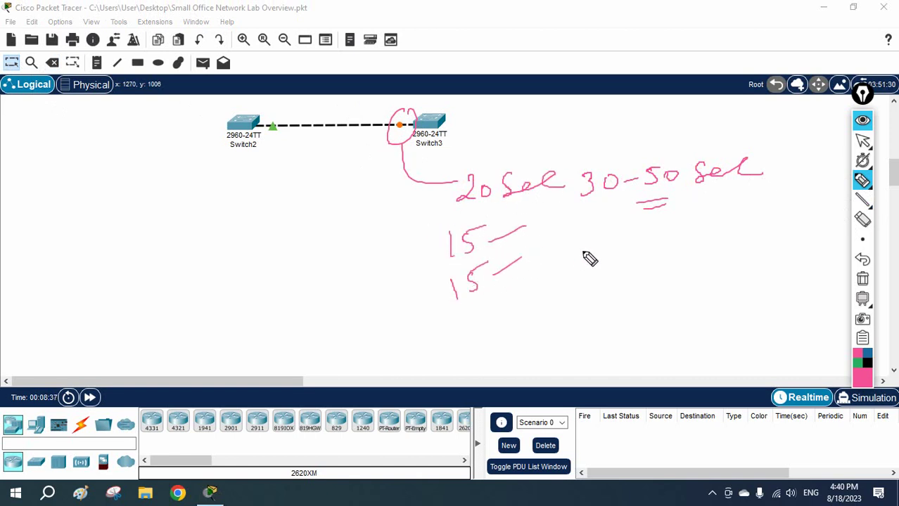
pyautogui.moveTo(578, 254)
pyautogui.mouseDown()
pyautogui.moveTo(570, 282)
pyautogui.moveTo(623, 254)
pyautogui.moveTo(634, 270)
pyautogui.moveTo(684, 262)
pyautogui.mouseUp()
pyautogui.moveTo(603, 298); pyautogui.dragTo(626, 294)
pyautogui.moveTo(588, 304); pyautogui.dragTo(618, 301)
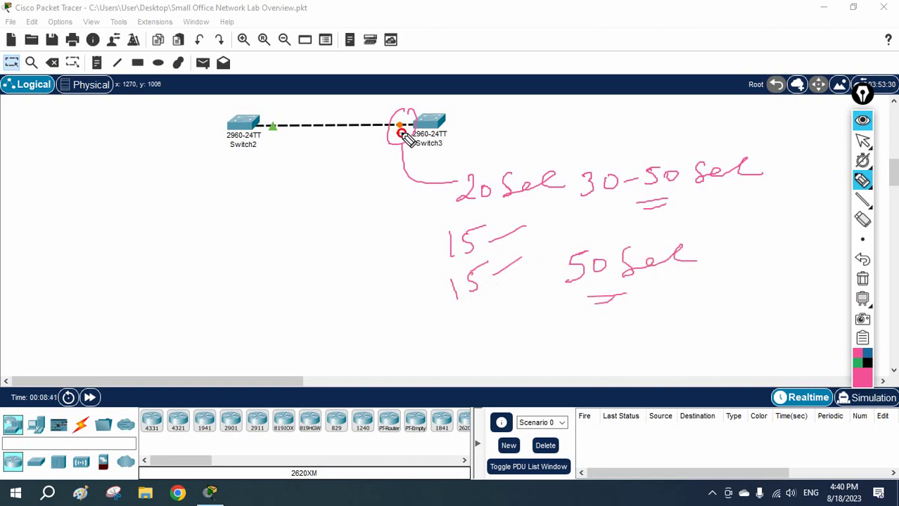
pyautogui.click(862, 279)
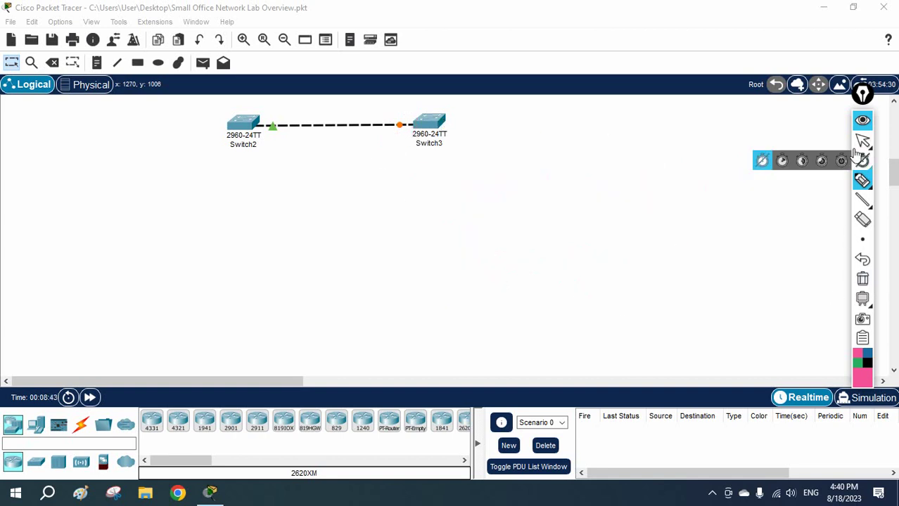
pyautogui.click(862, 141)
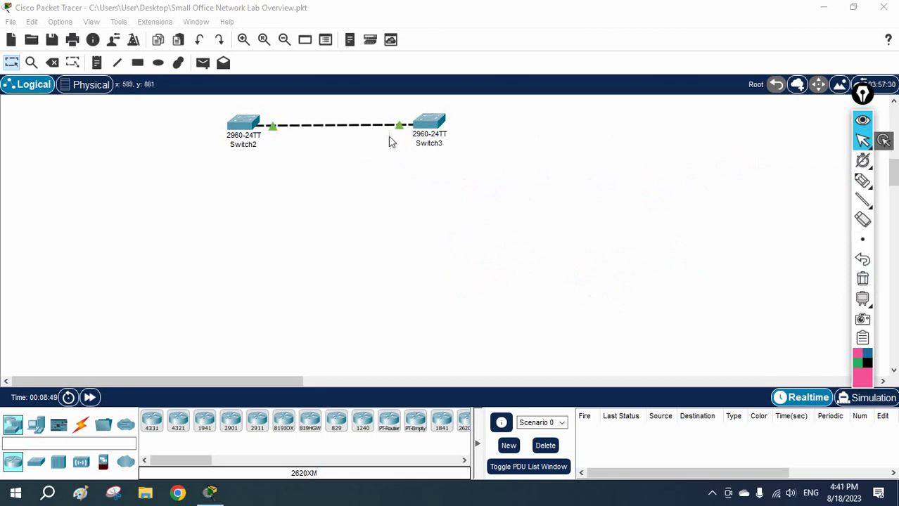
# Add a second cable between Switch2 and Switch3 using Automatic Connection.
pyautogui.click(81, 425)
pyautogui.click(151, 421)
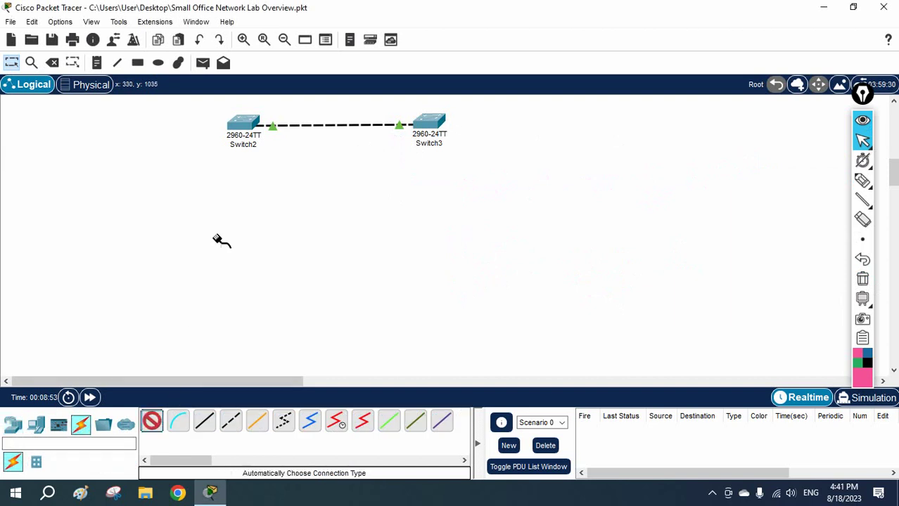
pyautogui.click(262, 121)
pyautogui.click(422, 124)
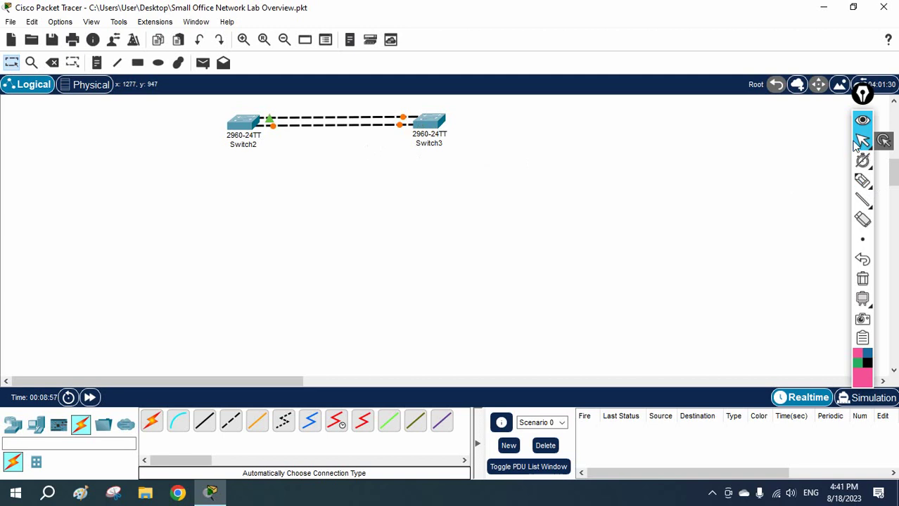
# Open Switch2's CLI, move the switches left, and position and widen the console window.
pyautogui.click(248, 126)
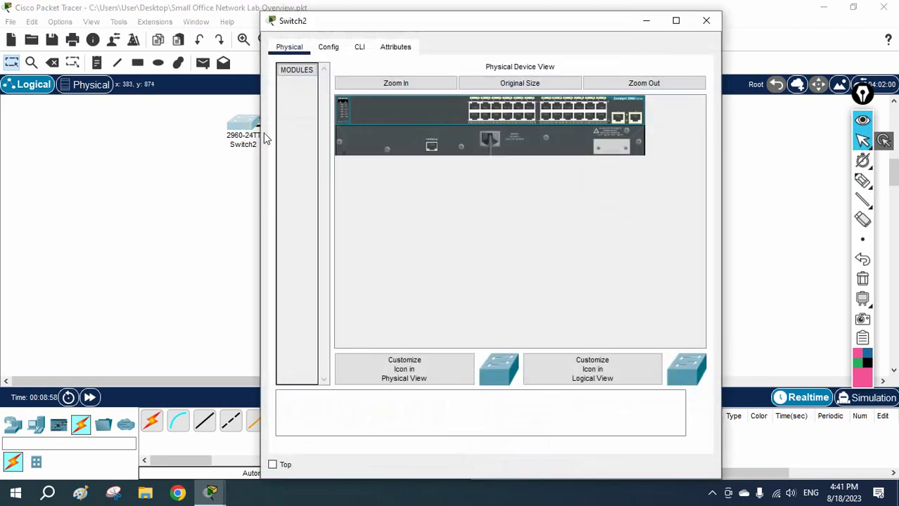
pyautogui.click(362, 49)
pyautogui.moveTo(262, 141); pyautogui.dragTo(190, 141)
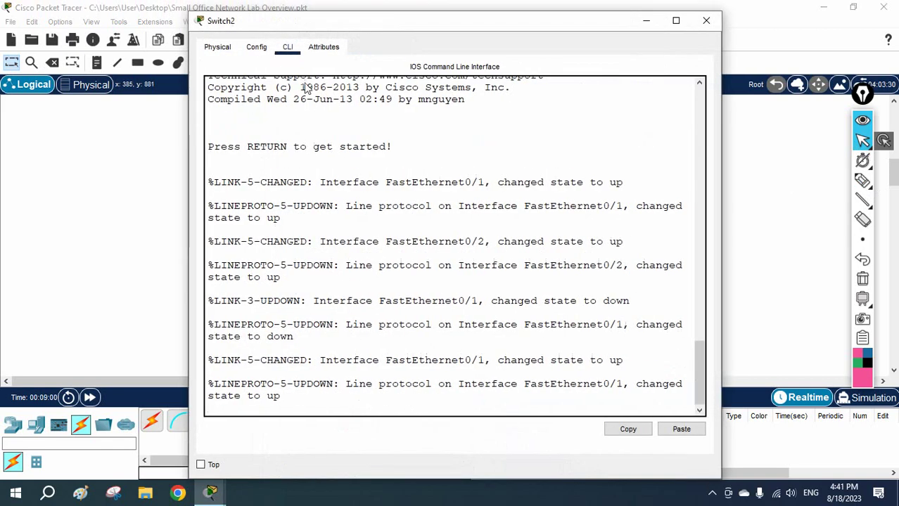
pyautogui.moveTo(407, 17); pyautogui.dragTo(584, 62)
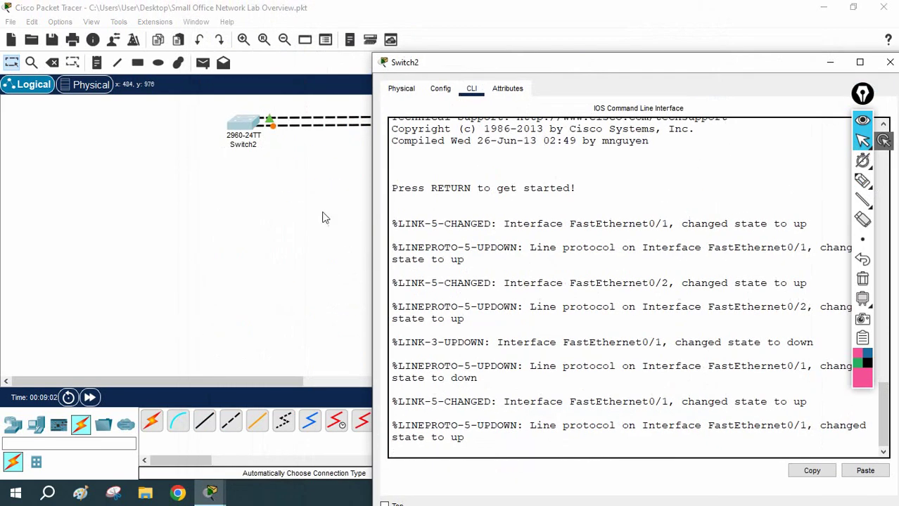
pyautogui.click(287, 215)
pyautogui.moveTo(225, 118); pyautogui.dragTo(202, 130)
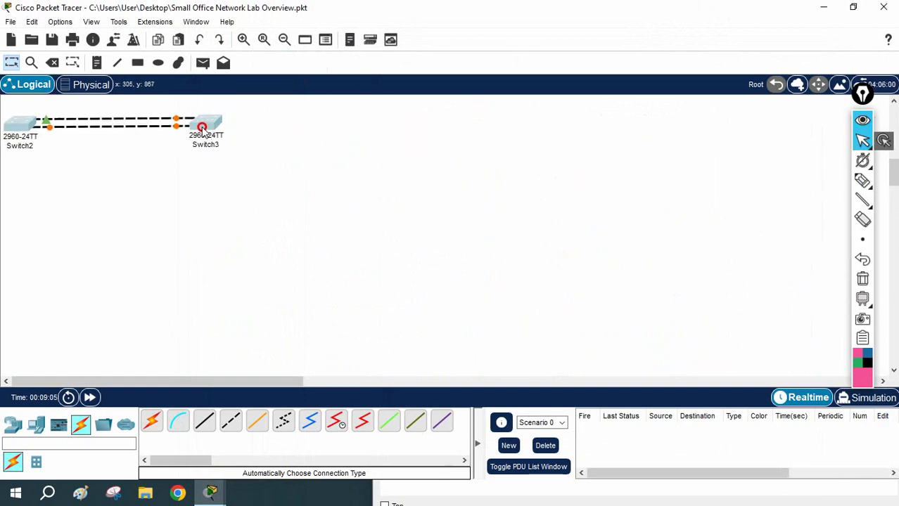
pyautogui.click(20, 124)
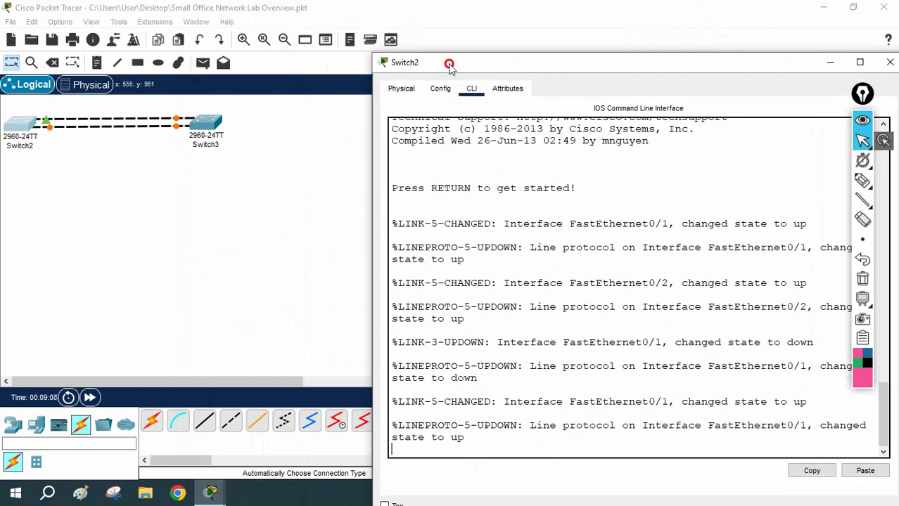
pyautogui.moveTo(450, 64); pyautogui.dragTo(447, 12)
pyautogui.moveTo(369, 137); pyautogui.dragTo(283, 137)
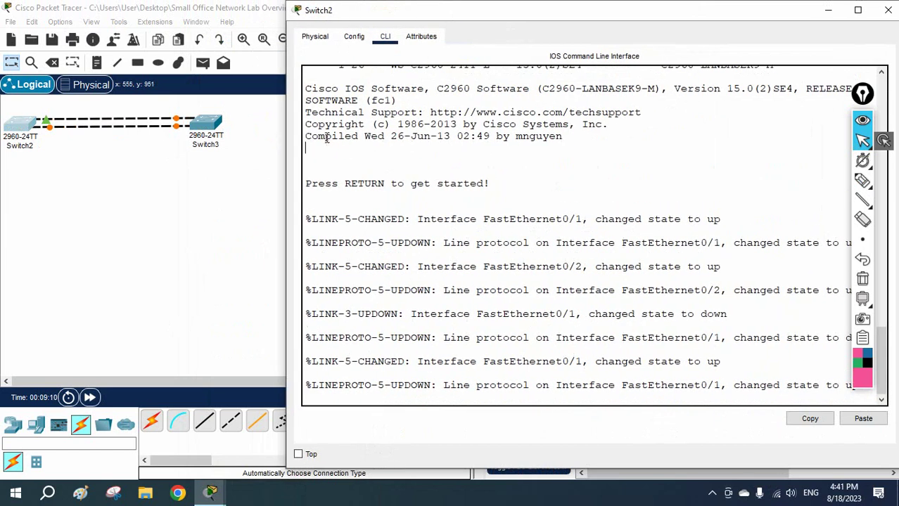
# Enter privileged and global configuration mode on SW1 with en and config t.
pyautogui.press('Return')
pyautogui.press('Return')
pyautogui.press('Return')
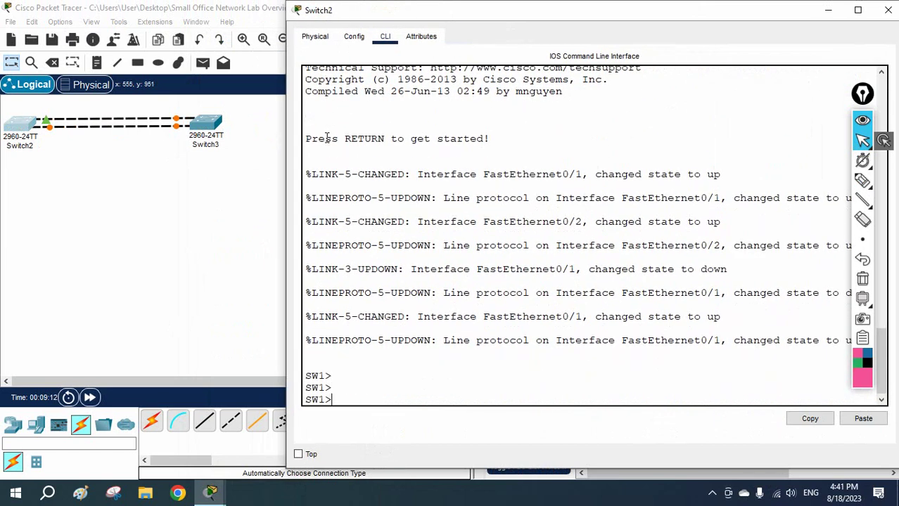
pyautogui.write('en')
pyautogui.press('Return')
pyautogui.write('config ')
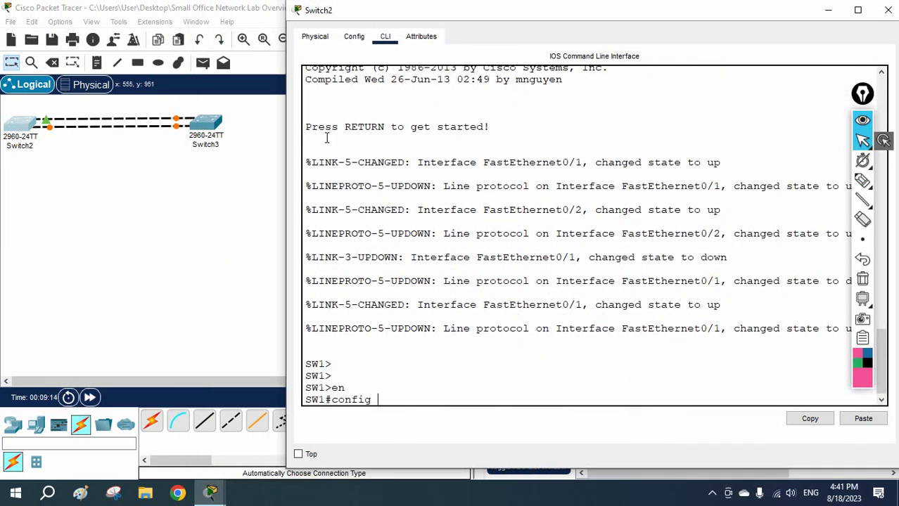
pyautogui.write('t')
pyautogui.press('Return')
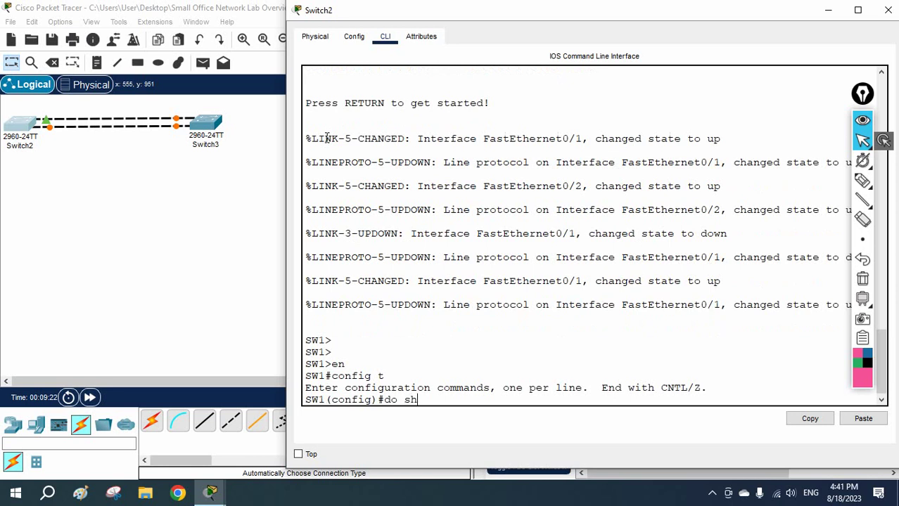
# Run 'do show spanning-tree summary' and point out that SW1 is in pvst mode.
pyautogui.write('do sh sp')
pyautogui.press('Tab')
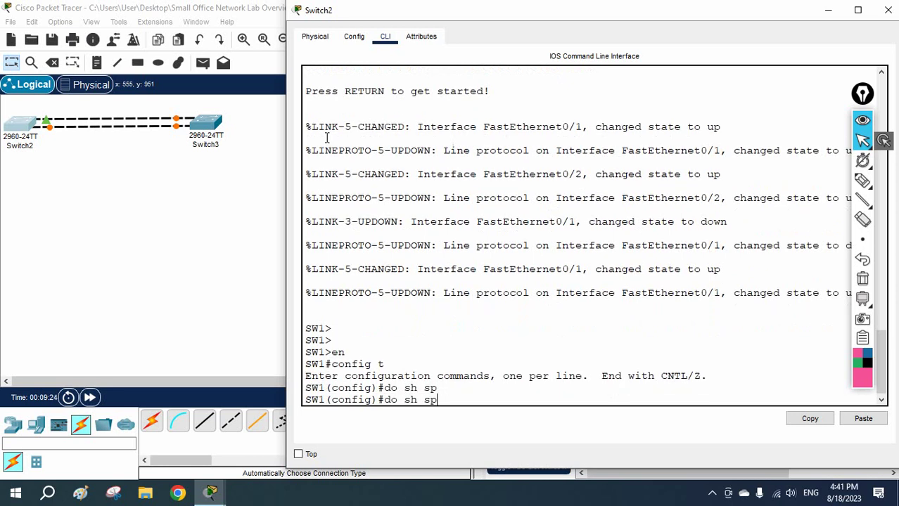
pyautogui.write('u')
pyautogui.press('Tab')
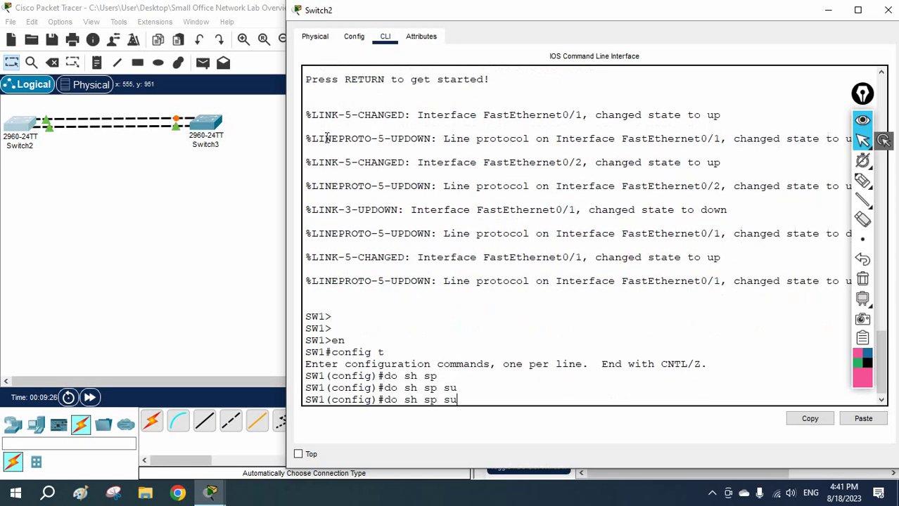
pyautogui.press('Return')
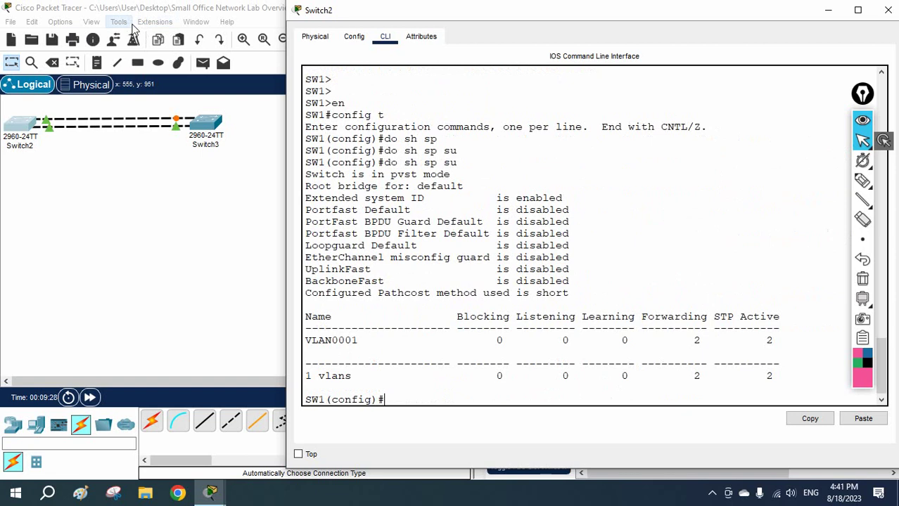
pyautogui.moveTo(472, 162); pyautogui.dragTo(375, 165)
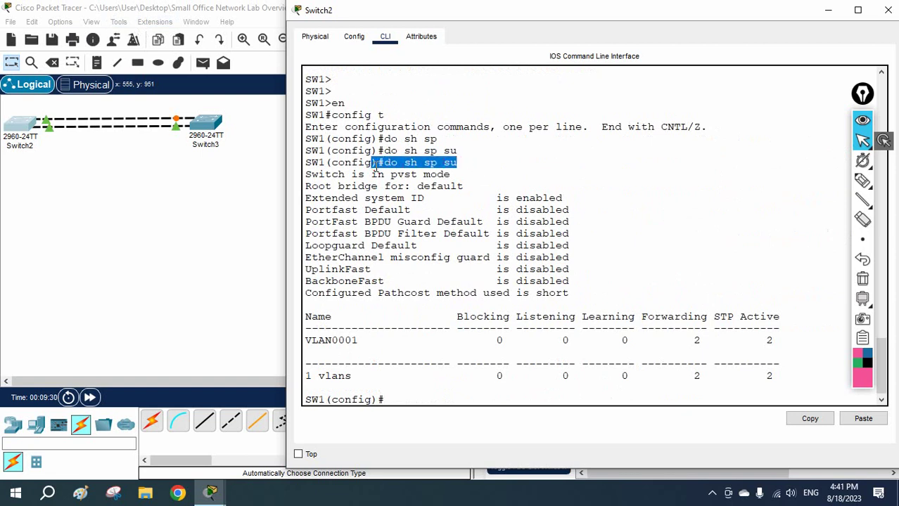
pyautogui.moveTo(471, 174); pyautogui.dragTo(389, 174)
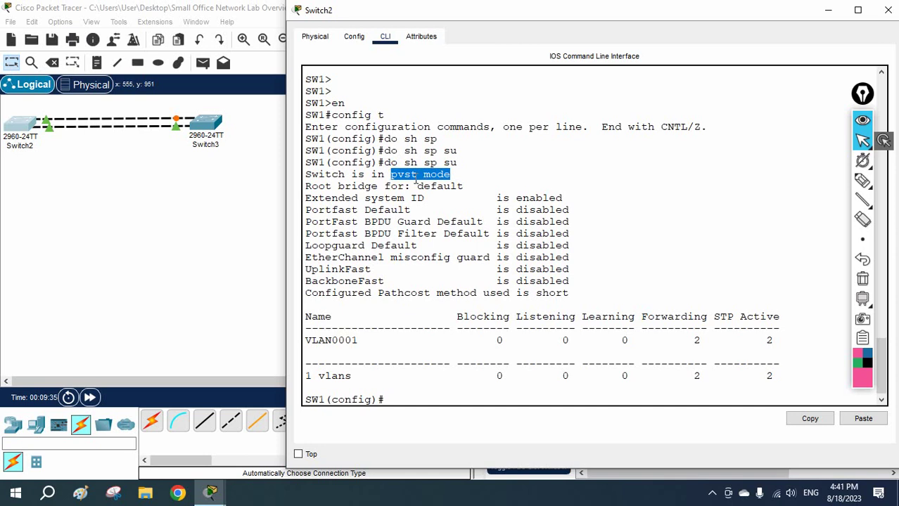
pyautogui.click(457, 397)
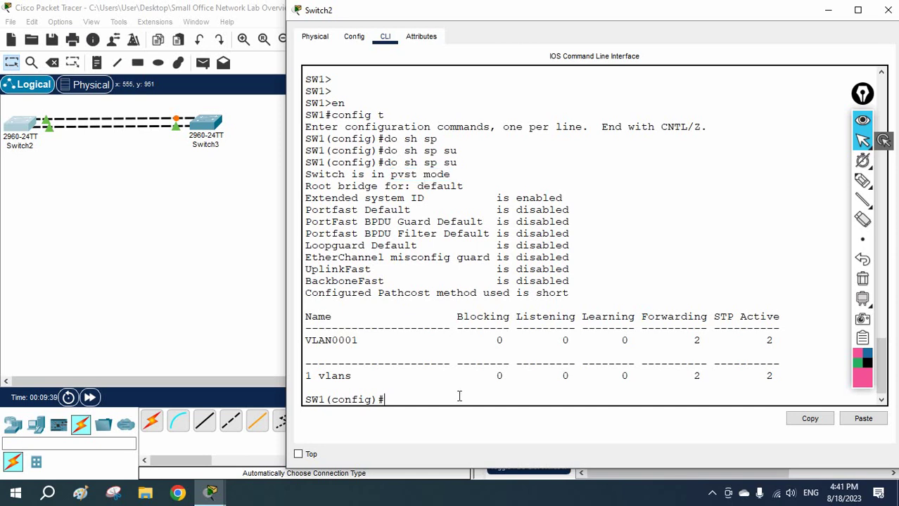
# Apply 'spanning-tree mode rapid-pvst' on SW1.
pyautogui.write('sp')
pyautogui.press('Tab')
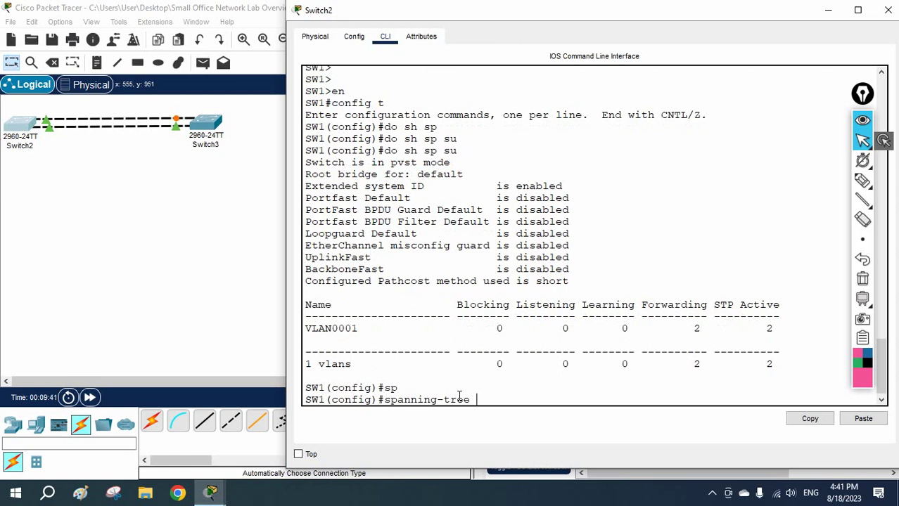
pyautogui.write('?')
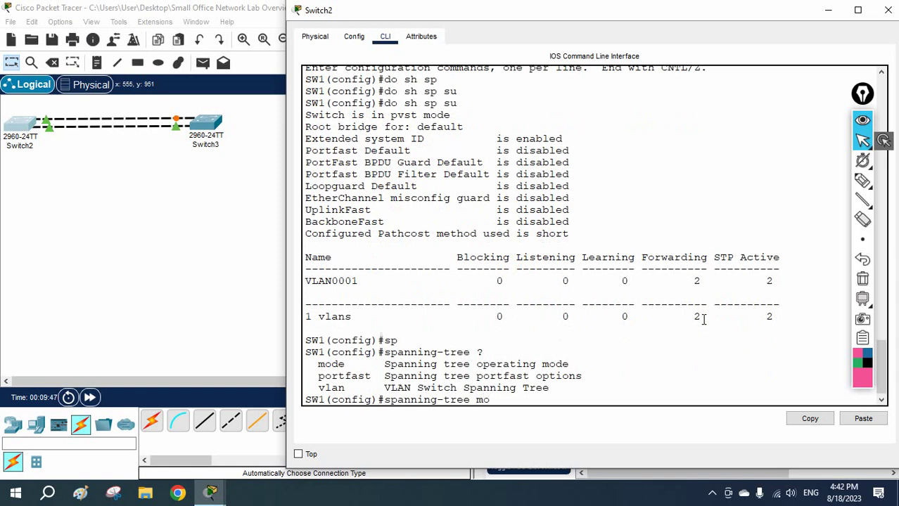
pyautogui.write('mo')
pyautogui.press('Tab')
pyautogui.write('?')
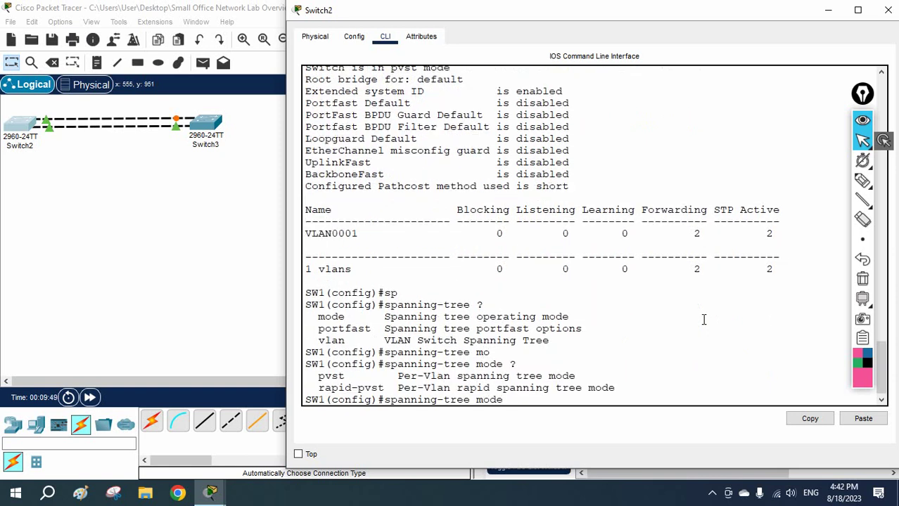
pyautogui.write('r')
pyautogui.press('Tab')
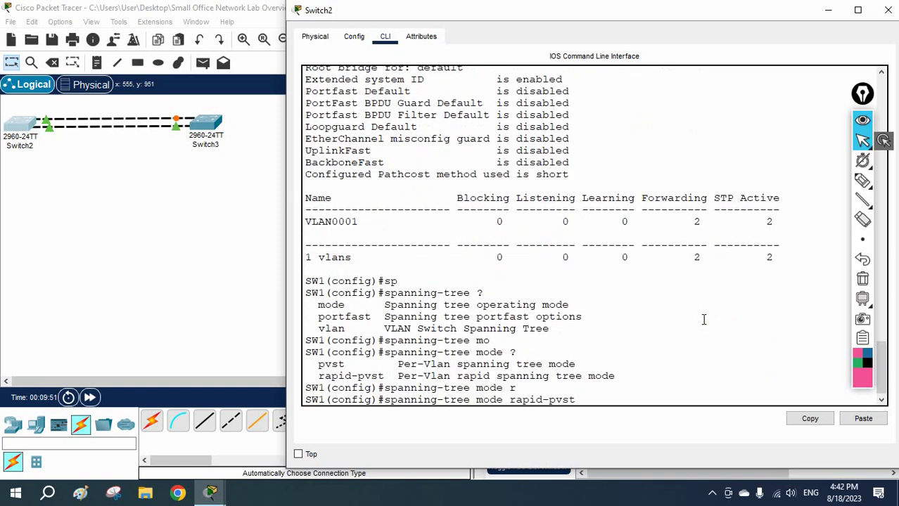
pyautogui.press('Return')
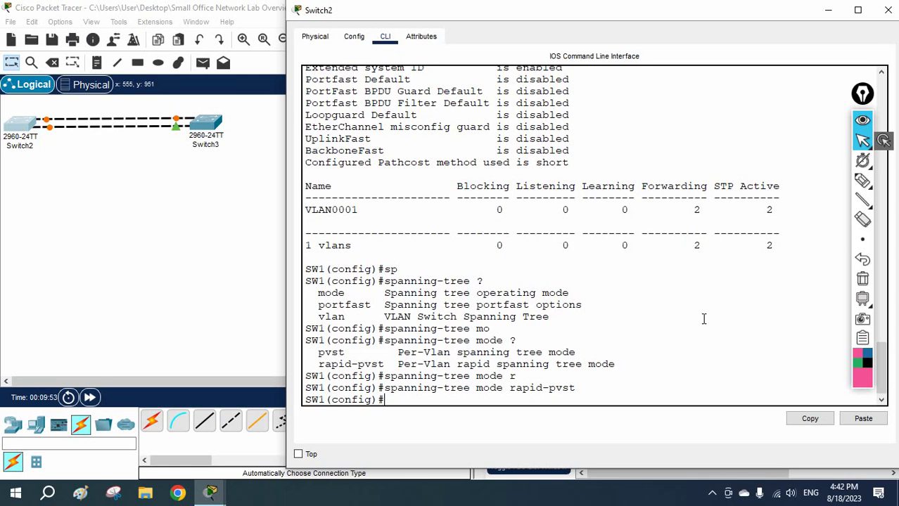
pyautogui.moveTo(576, 387); pyautogui.dragTo(385, 392)
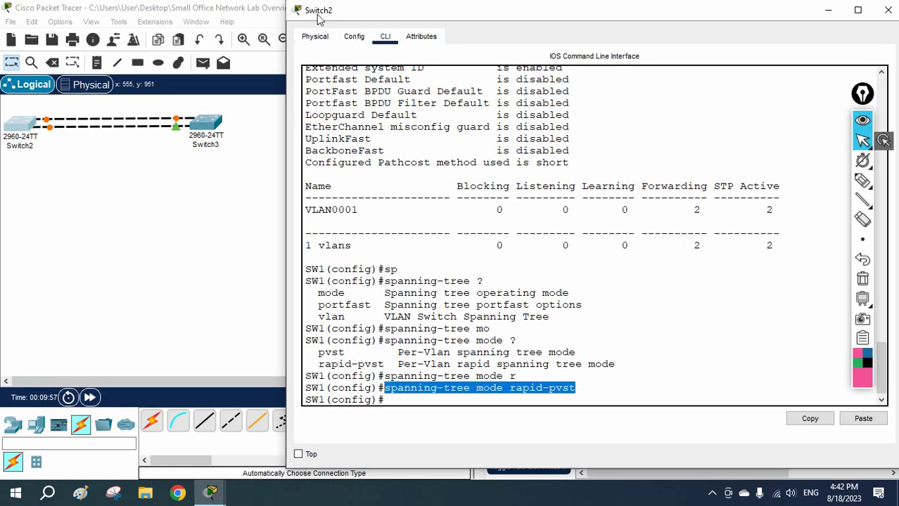
# Close Switch2's console and open a widened Switch3 CLI window.
pyautogui.click(885, 10)
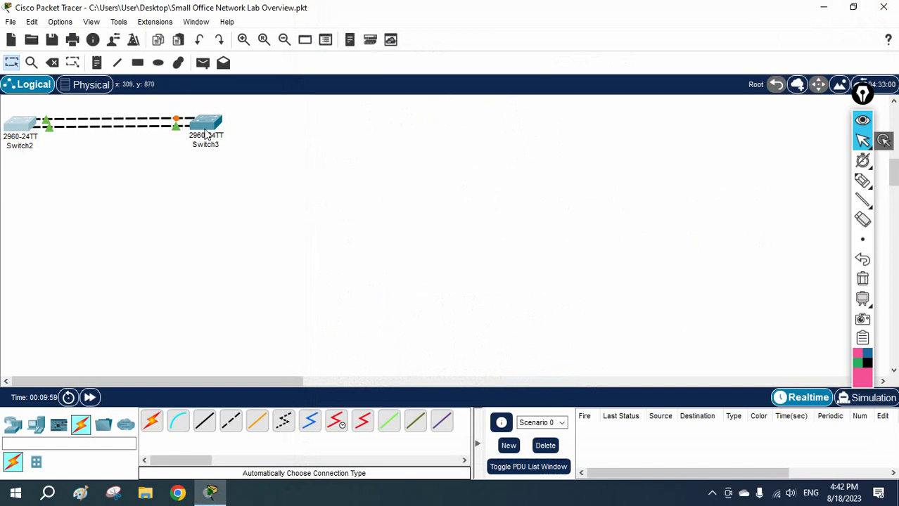
pyautogui.click(205, 125)
pyautogui.click(359, 48)
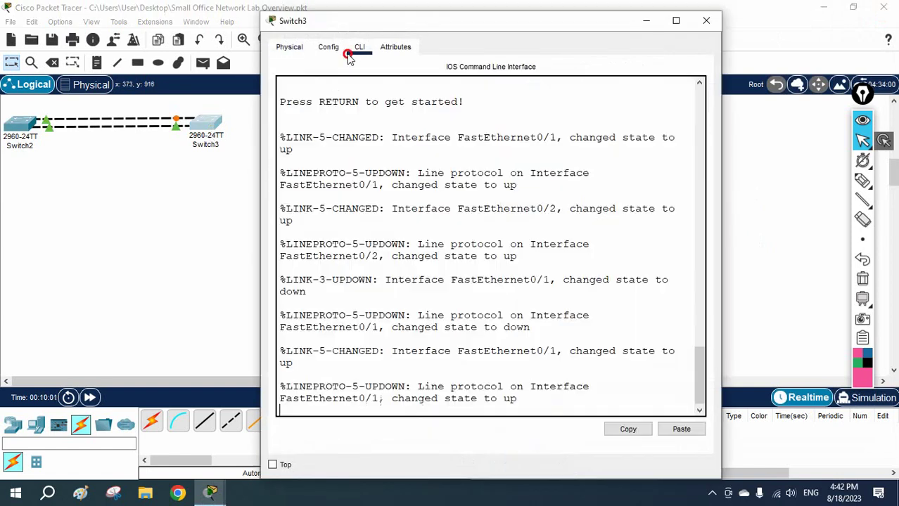
pyautogui.moveTo(721, 125); pyautogui.dragTo(821, 133)
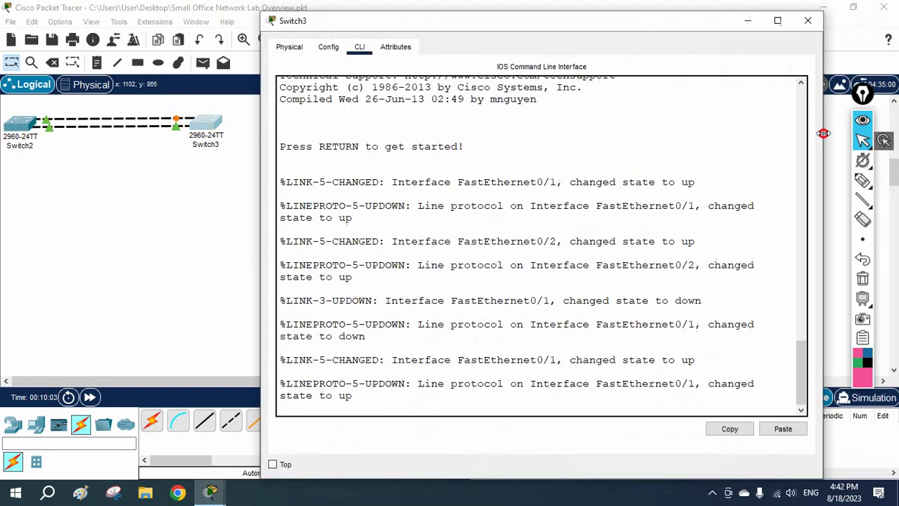
# Enter privileged mode on SW2 and display 'show spanning-tree' port status.
pyautogui.press('Return')
pyautogui.press('Return')
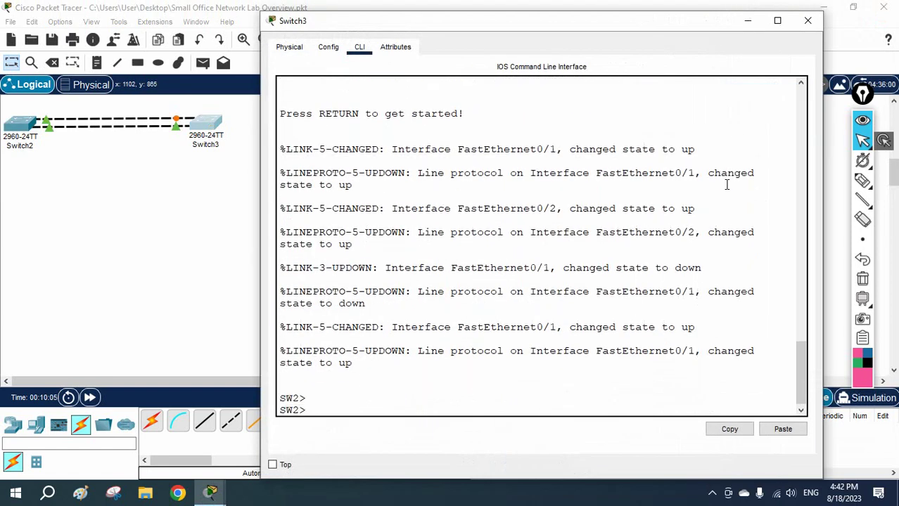
pyautogui.write('en')
pyautogui.press('Return')
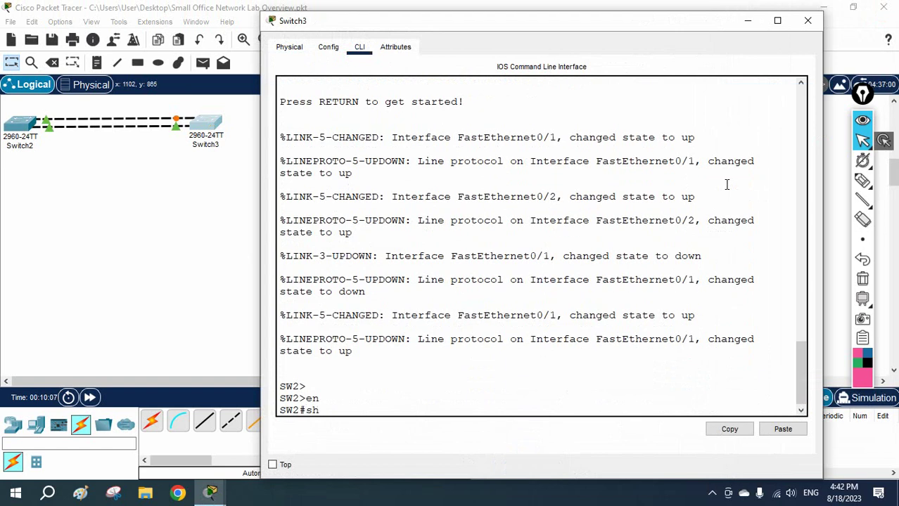
pyautogui.write('sh sp')
pyautogui.press('Tab')
pyautogui.press('Return')
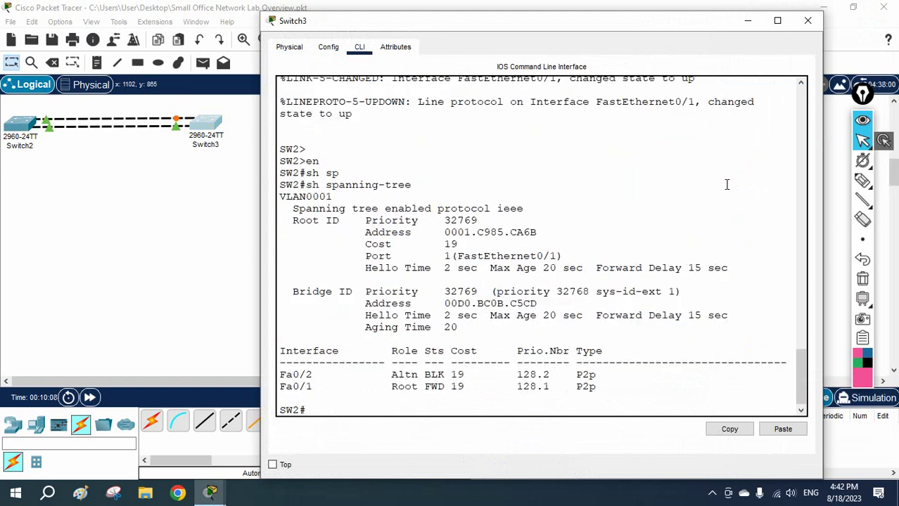
# Run 'show spanning-tree summary' on SW2 and highlight the pvst mode line.
pyautogui.write('sh')
pyautogui.press('Tab')
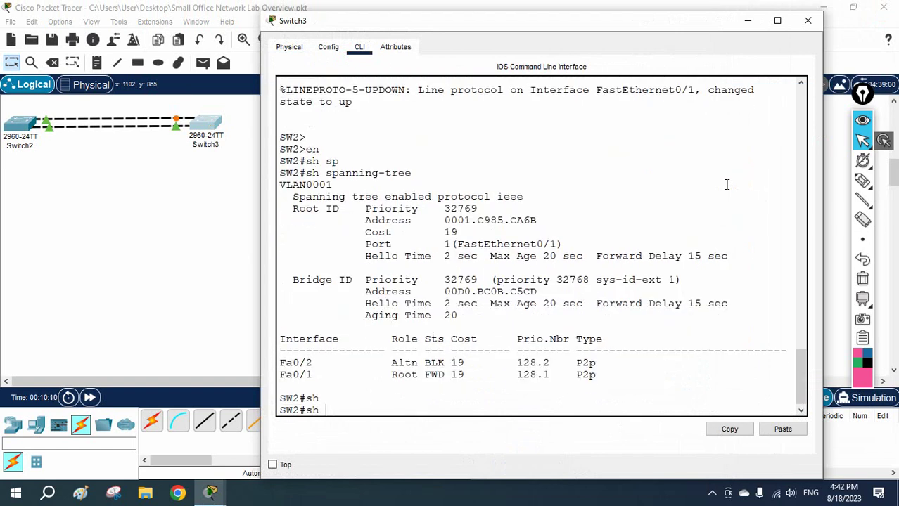
pyautogui.write('sp')
pyautogui.press('Tab')
pyautogui.write('su')
pyautogui.press('Tab')
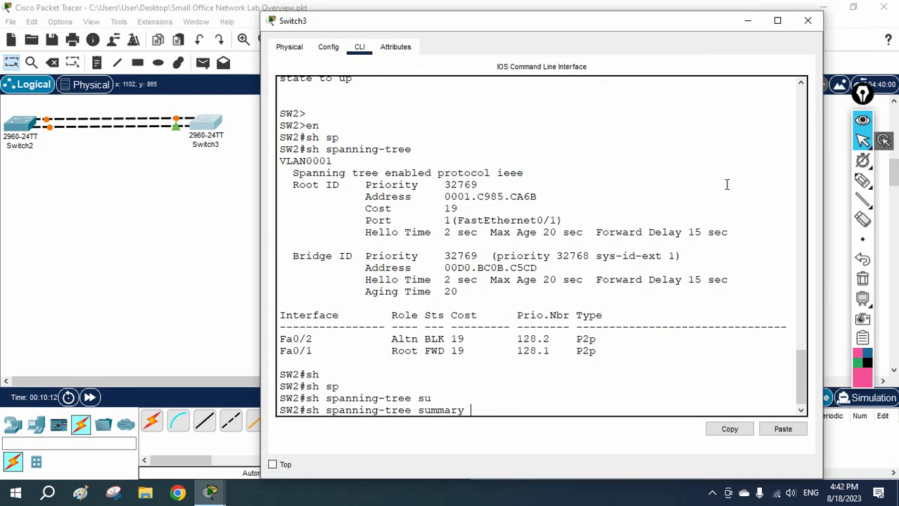
pyautogui.press('Return')
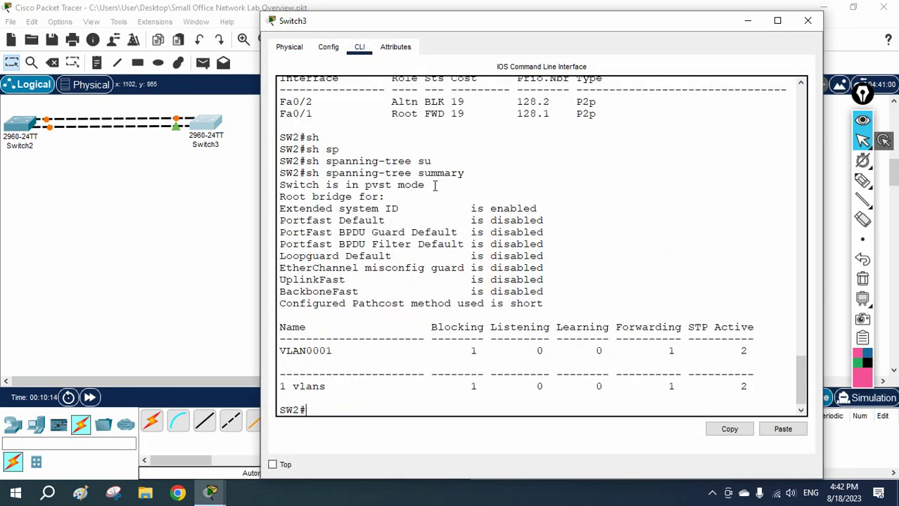
pyautogui.moveTo(434, 185); pyautogui.dragTo(275, 186)
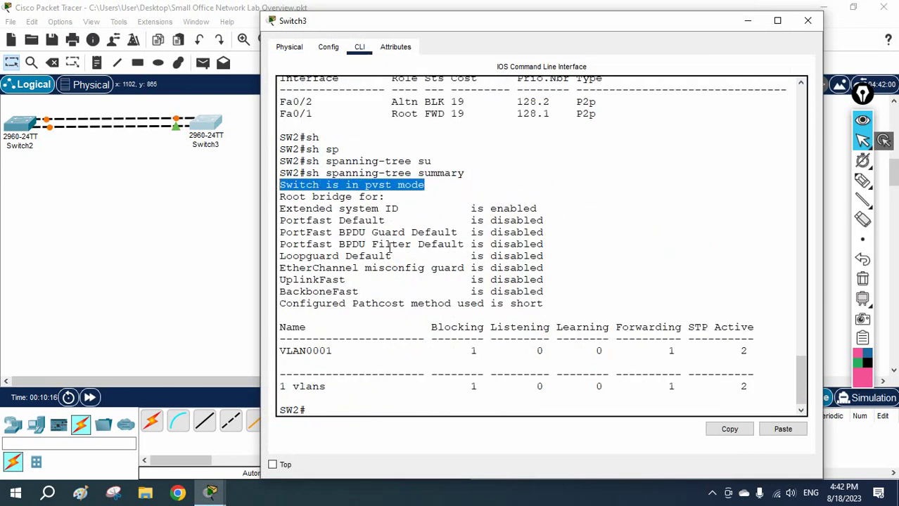
pyautogui.doubleClick(375, 189)
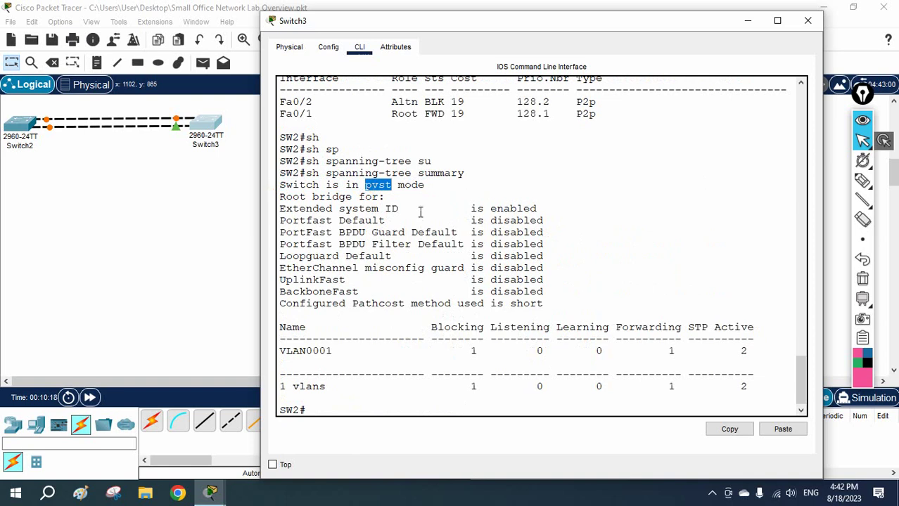
pyautogui.click(598, 250)
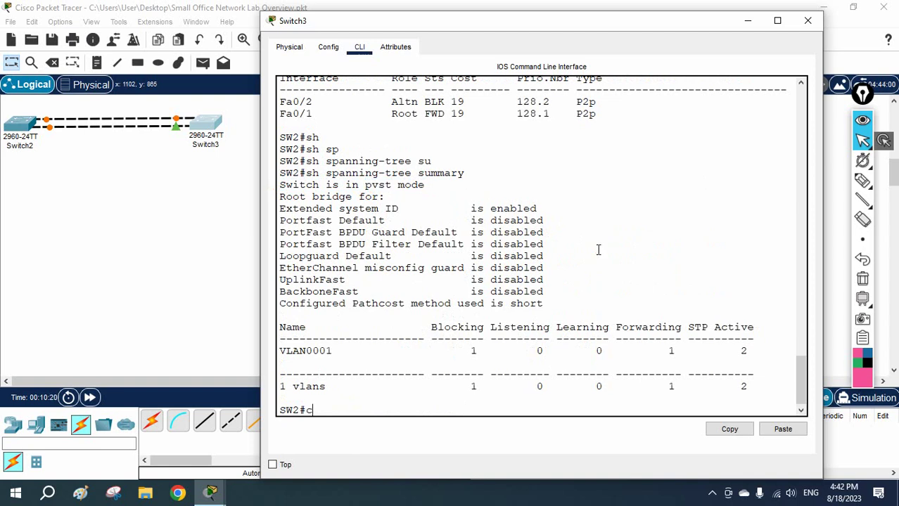
# In config t, apply 'spanning-tree mode rapid-pvst' on Switch3.
pyautogui.write('config t')
pyautogui.press('Return')
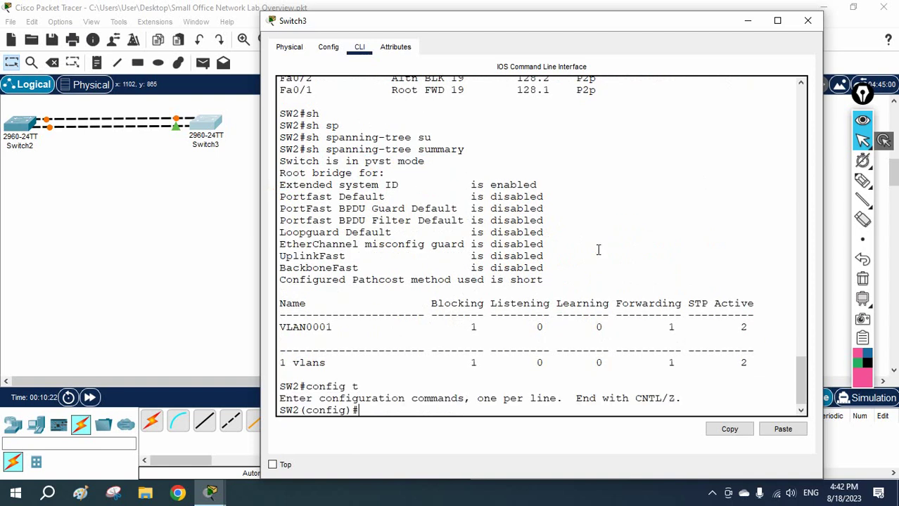
pyautogui.write('sp')
pyautogui.press('Tab')
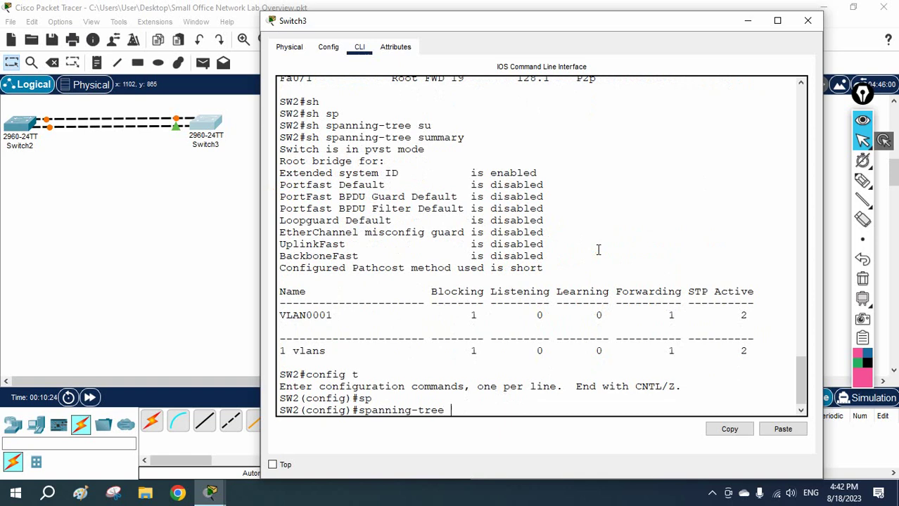
pyautogui.write('mo')
pyautogui.press('Tab')
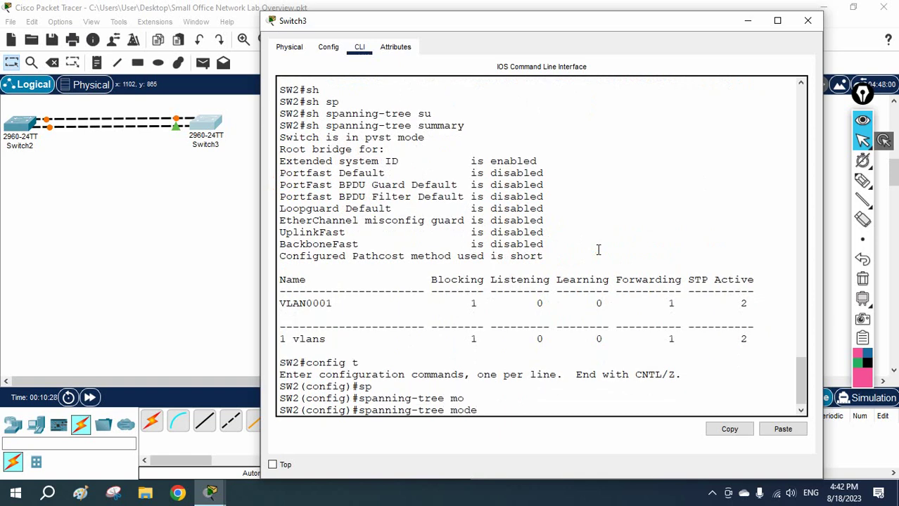
pyautogui.write('?')
pyautogui.write('r')
pyautogui.press('Tab')
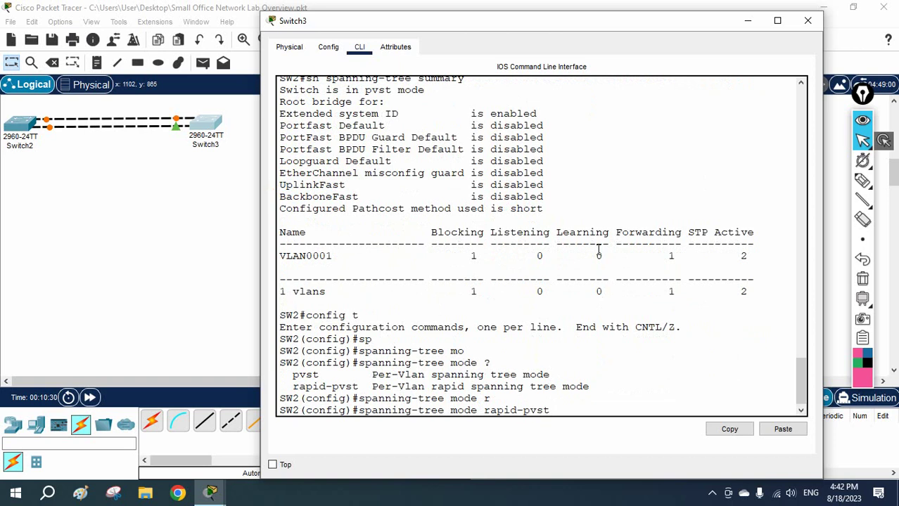
pyautogui.press('Return')
pyautogui.press('Return')
pyautogui.press('Return')
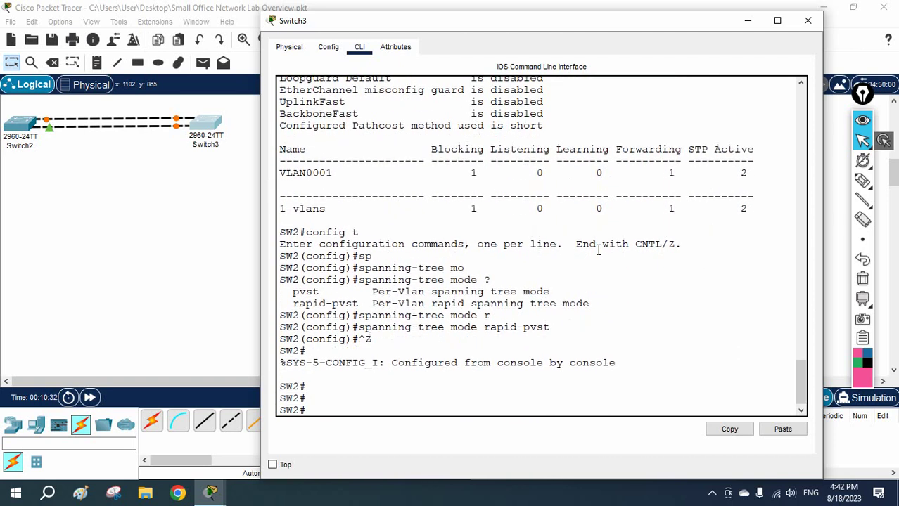
# Run 'show spanning-tree summary' and highlight the rapid-pvst mode line.
pyautogui.write('sh sp')
pyautogui.press('Tab')
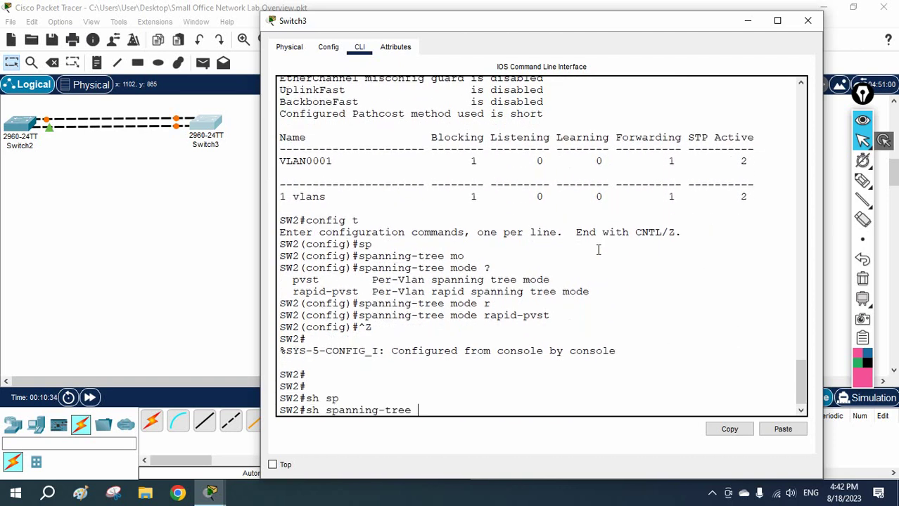
pyautogui.write('su')
pyautogui.press('Tab')
pyautogui.press('Return')
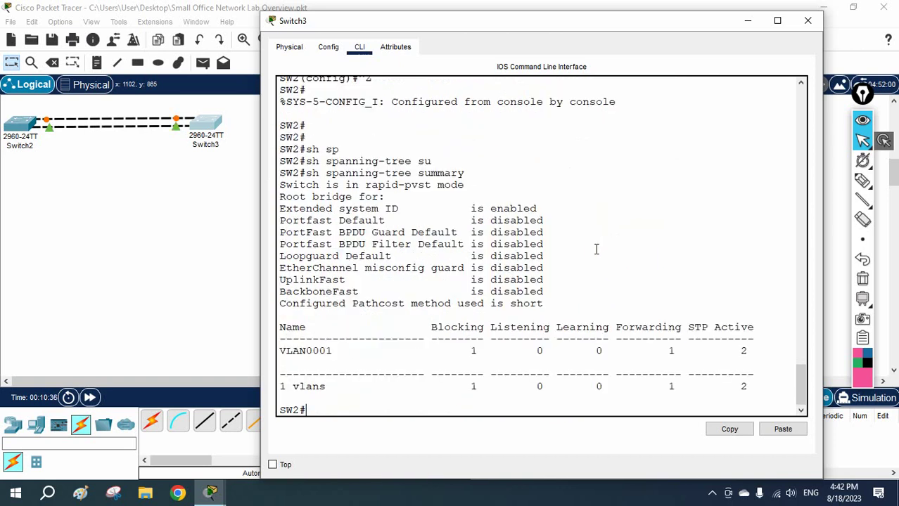
pyautogui.moveTo(478, 186); pyautogui.dragTo(279, 184)
# Close Switch3's window and drag both switches with their links to the canvas centre.
pyautogui.click(496, 208)
pyautogui.click(808, 20)
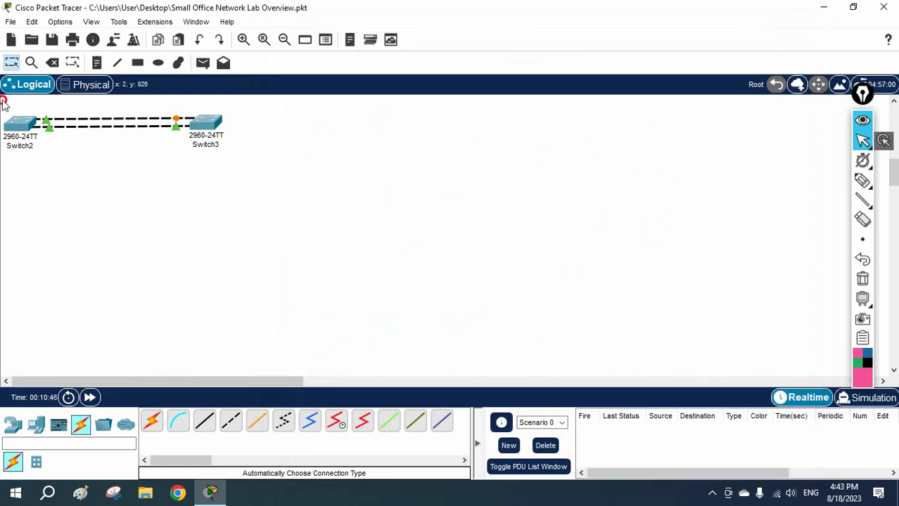
pyautogui.moveTo(3, 98); pyautogui.dragTo(317, 162)
pyautogui.moveTo(202, 123); pyautogui.dragTo(481, 174)
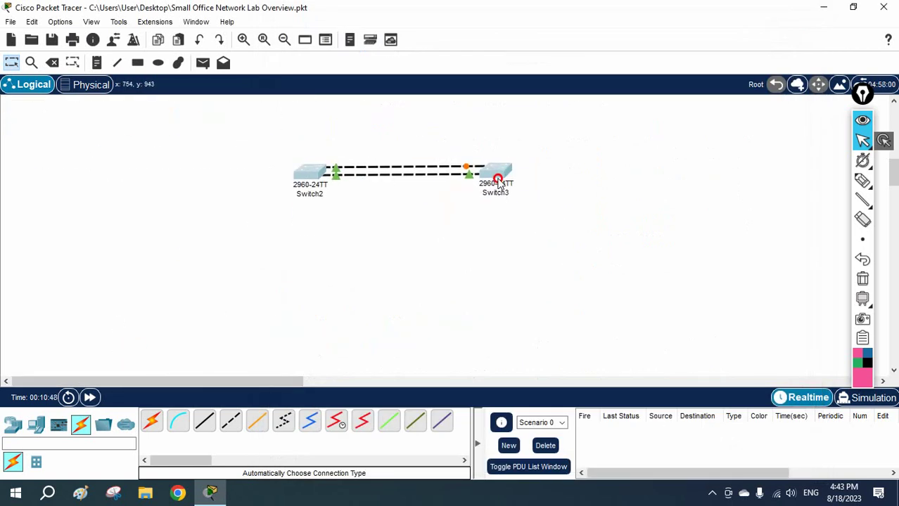
pyautogui.click(463, 260)
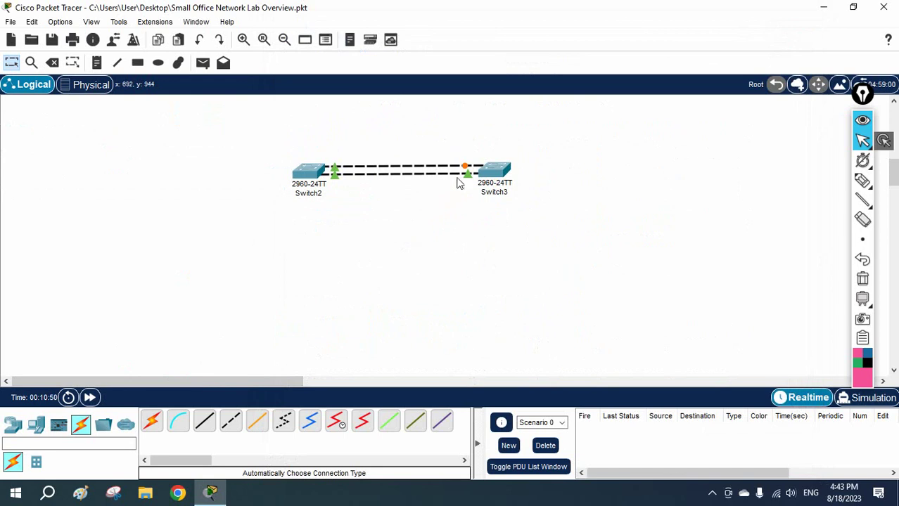
pyautogui.click(54, 64)
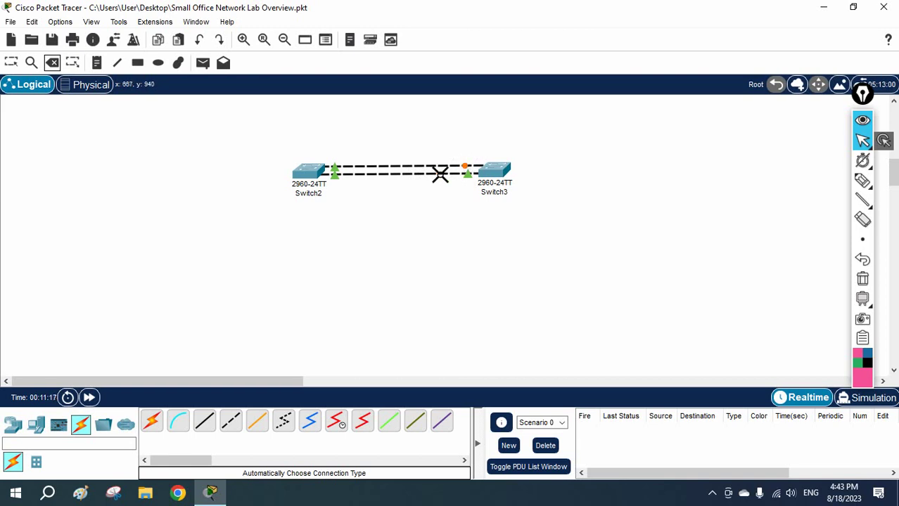
# Replace the lower Switch2–Switch3 link with a new automatic cable and spread the switches apart.
pyautogui.click(440, 174)
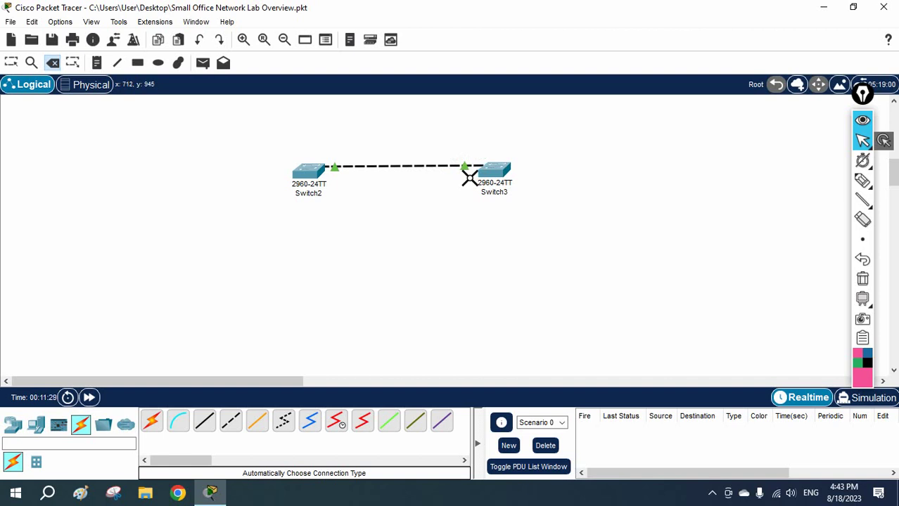
pyautogui.click(10, 62)
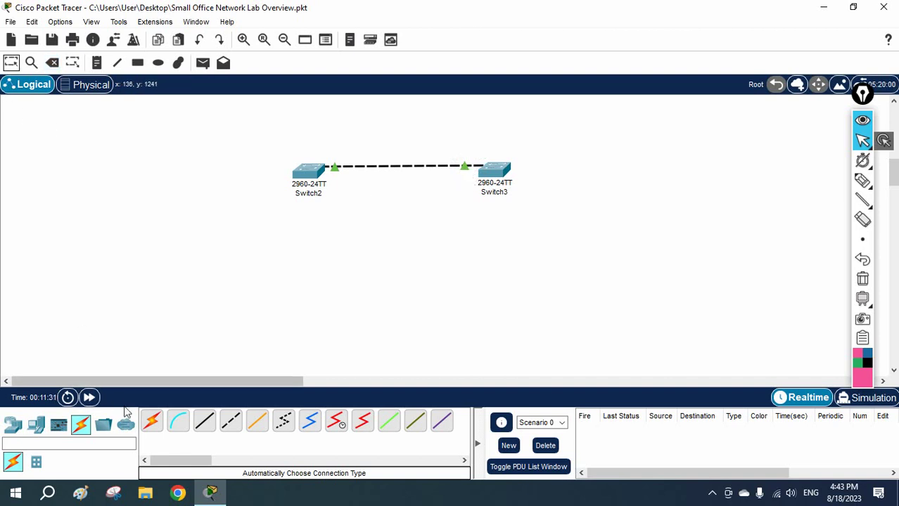
pyautogui.click(151, 420)
pyautogui.click(313, 174)
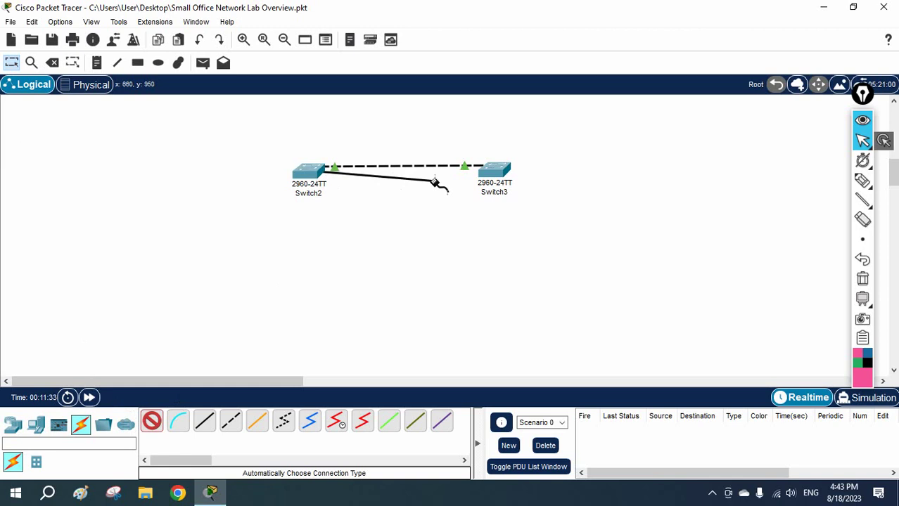
pyautogui.click(492, 176)
pyautogui.moveTo(492, 176); pyautogui.dragTo(543, 178)
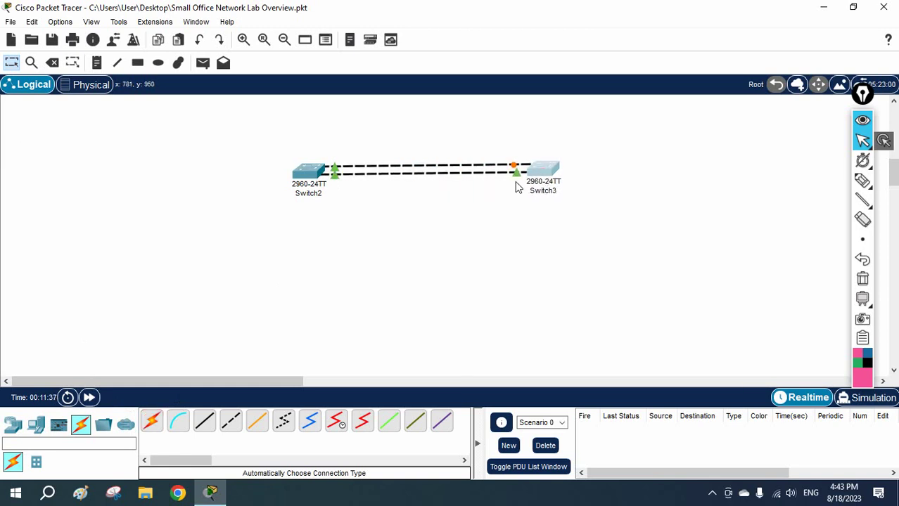
pyautogui.moveTo(313, 176); pyautogui.dragTo(307, 172)
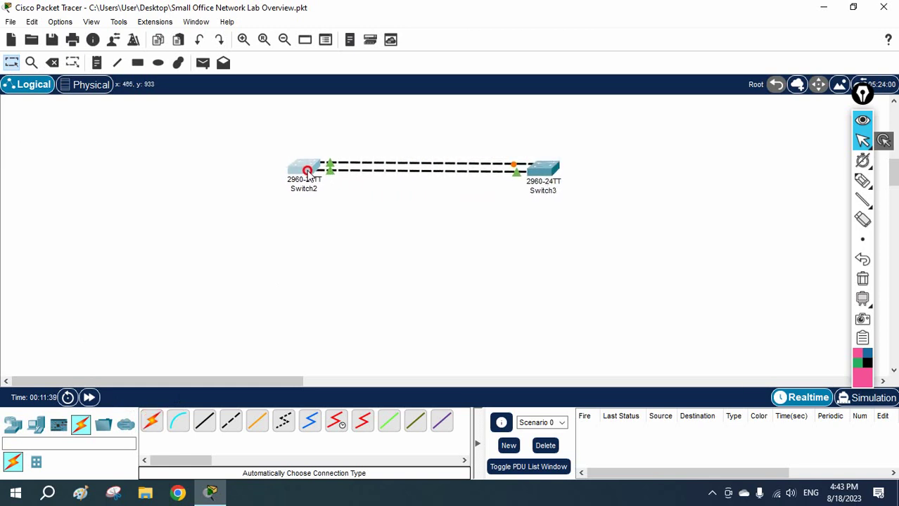
# Run 'show spanning-tree summary' on Switch3, confirm rapid-pvst mode, and close its window.
pyautogui.click(538, 170)
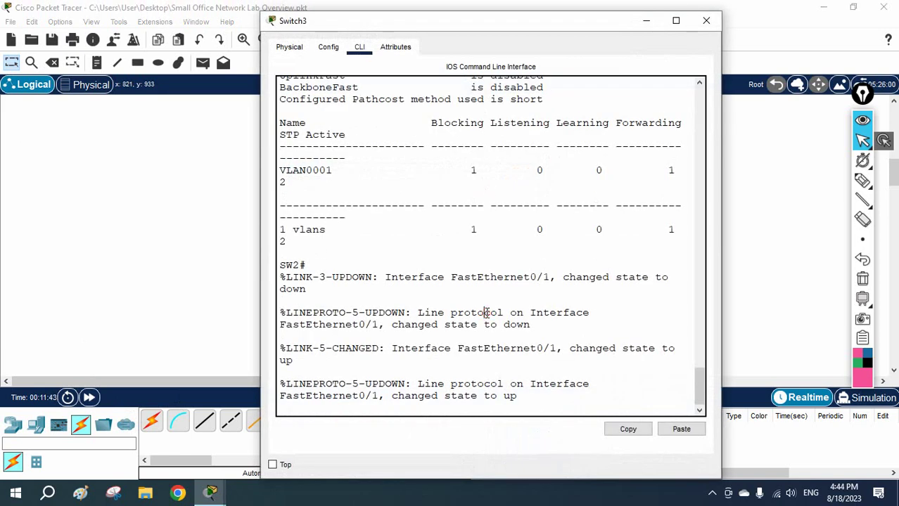
pyautogui.press('Return')
pyautogui.press('Return')
pyautogui.press('Return')
pyautogui.press('Return')
pyautogui.press('Return')
pyautogui.press('Return')
pyautogui.press('Return')
pyautogui.press('Return')
pyautogui.press('Return')
pyautogui.press('Return')
pyautogui.press('Return')
pyautogui.press('Return')
pyautogui.press('Return')
pyautogui.press('Return')
pyautogui.press('Return')
pyautogui.press('Return')
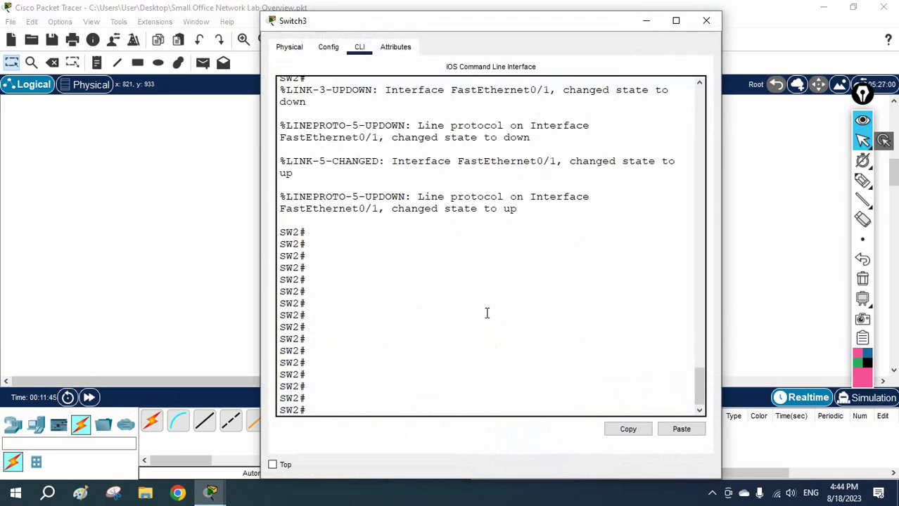
pyautogui.write('sh')
pyautogui.press('Tab')
pyautogui.write('sp')
pyautogui.press('Tab')
pyautogui.write('su')
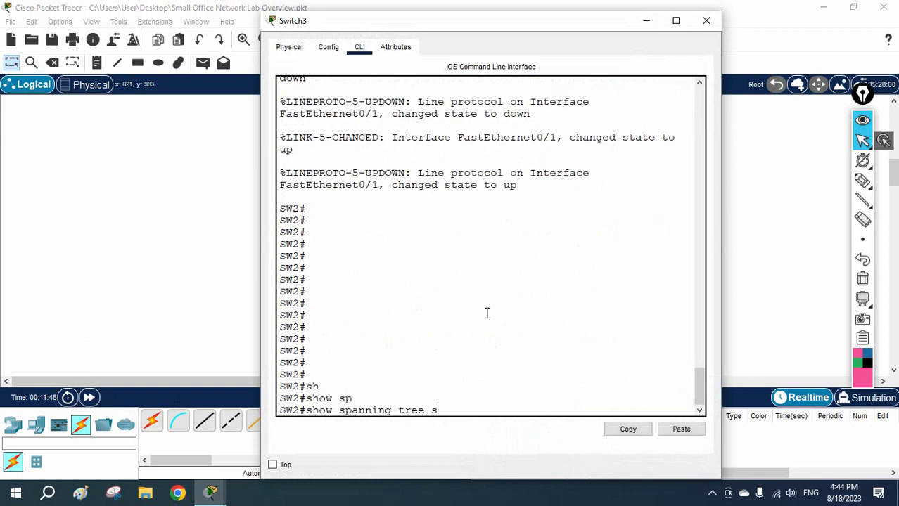
pyautogui.press('Tab')
pyautogui.press('Return')
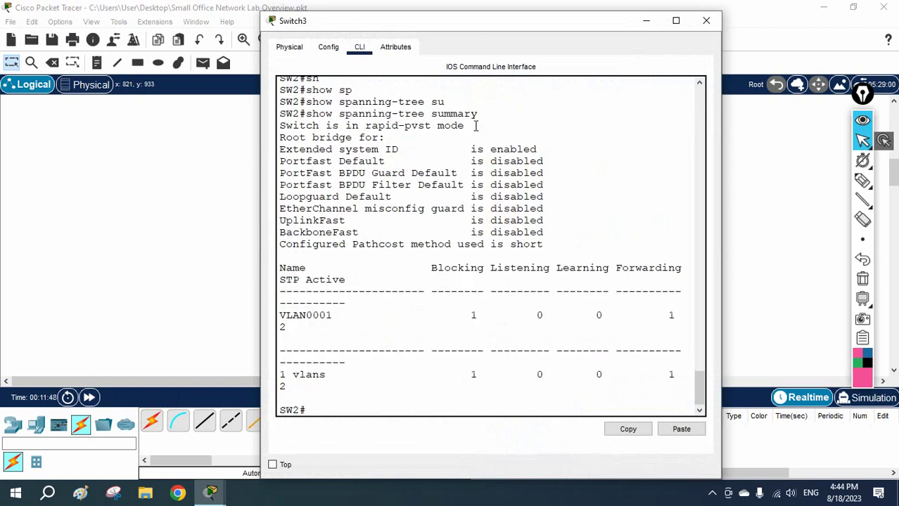
pyautogui.moveTo(466, 125); pyautogui.dragTo(365, 126)
pyautogui.click(432, 197)
pyautogui.click(706, 22)
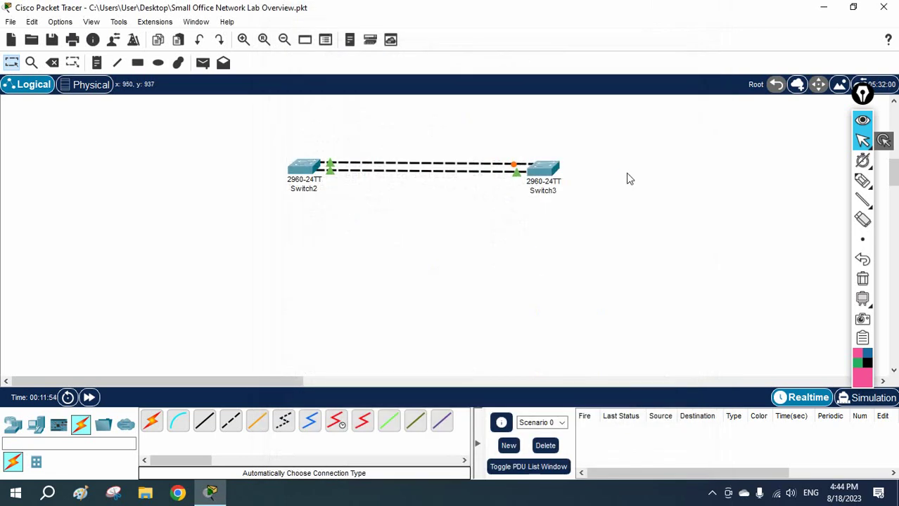